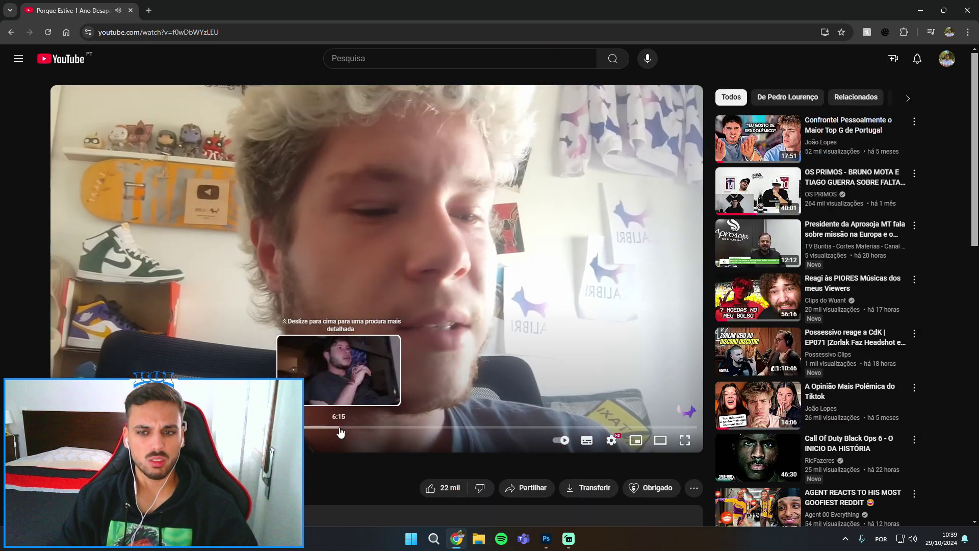
Skip the video to about 7:25, return to the channel's Videos page and browse its uploads
drag(340, 432, 393, 431)
key(alt+Left)
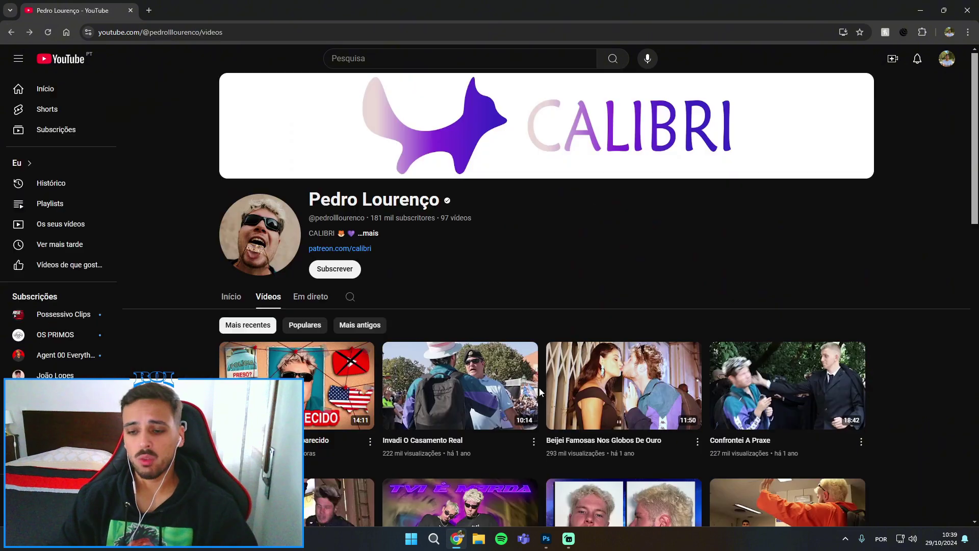
scroll(538, 389, down, 7)
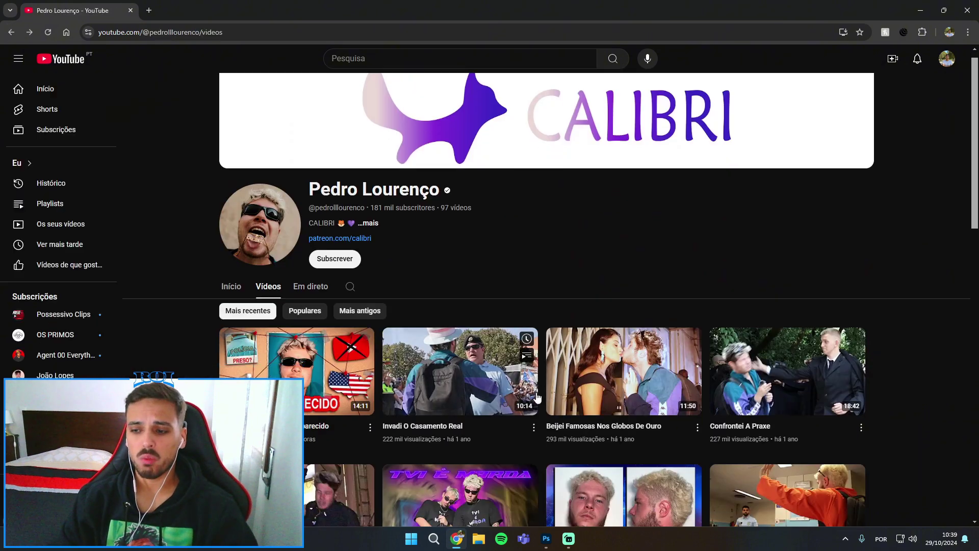
scroll(534, 390, down, 2)
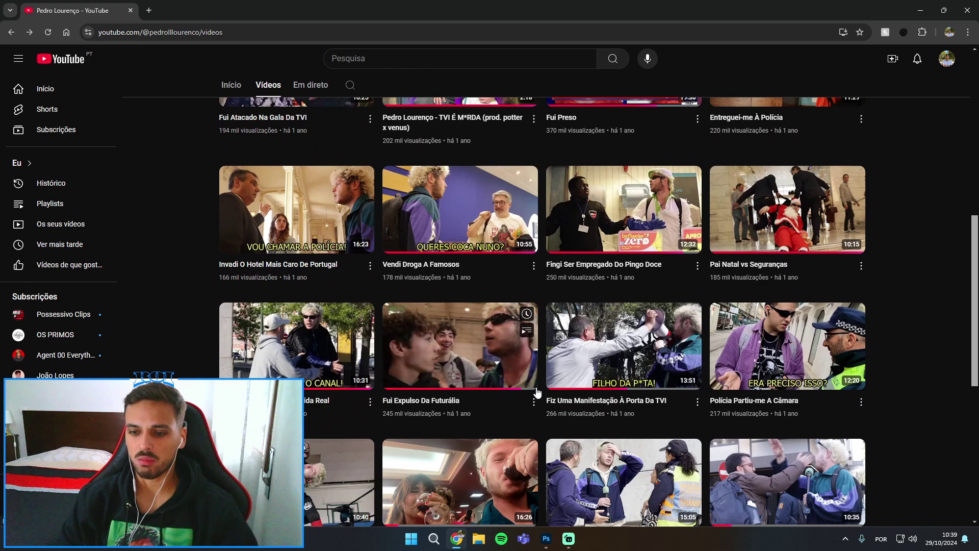
scroll(540, 375, up, 4)
scroll(545, 364, down, 3)
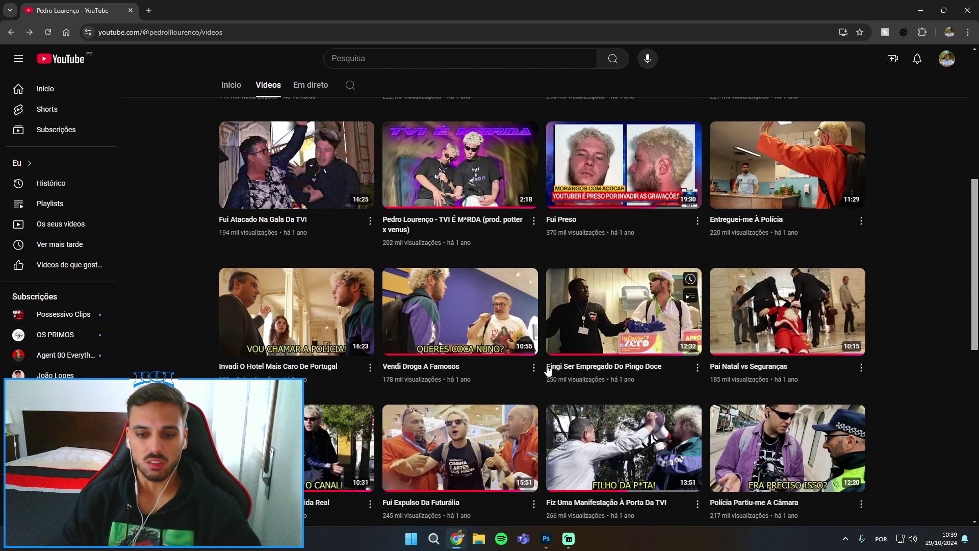
scroll(545, 366, down, 1)
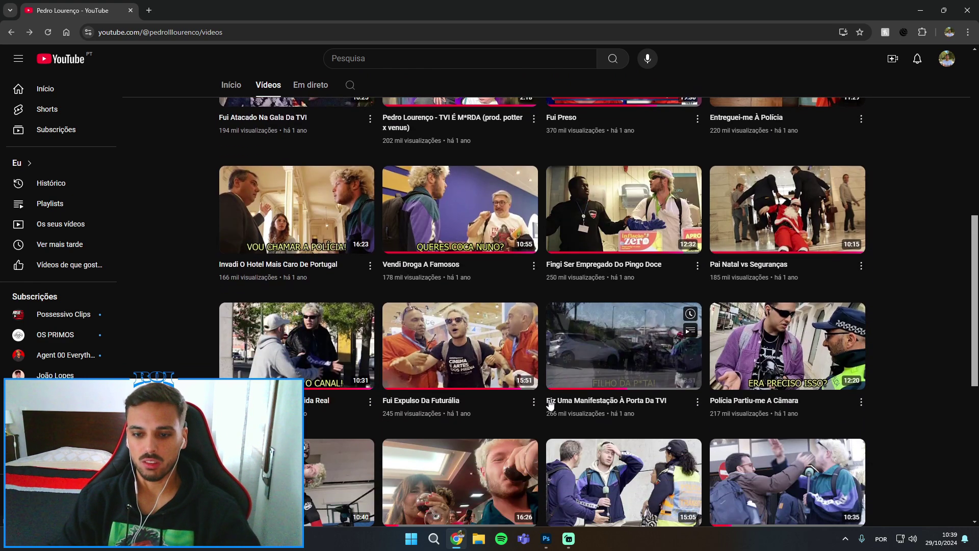
scroll(550, 406, down, 3)
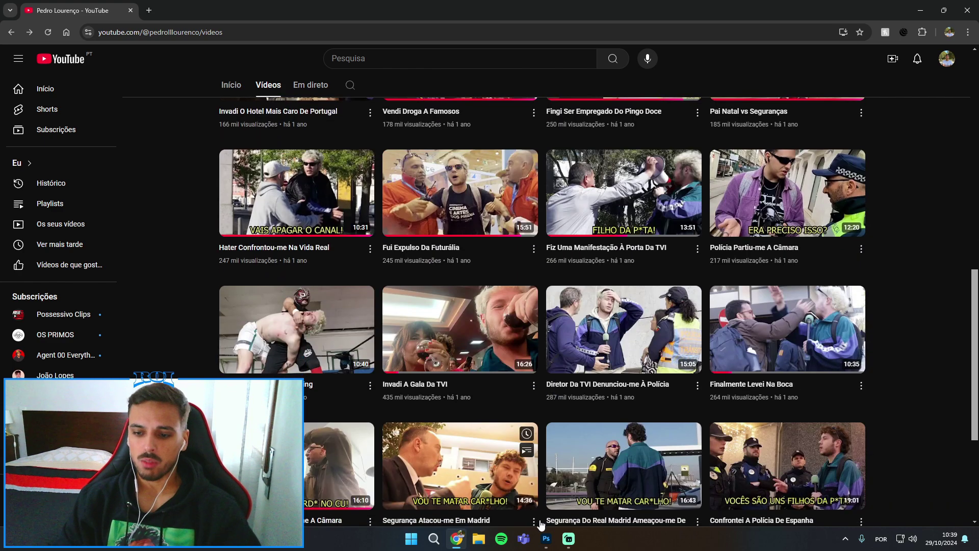
click(546, 539)
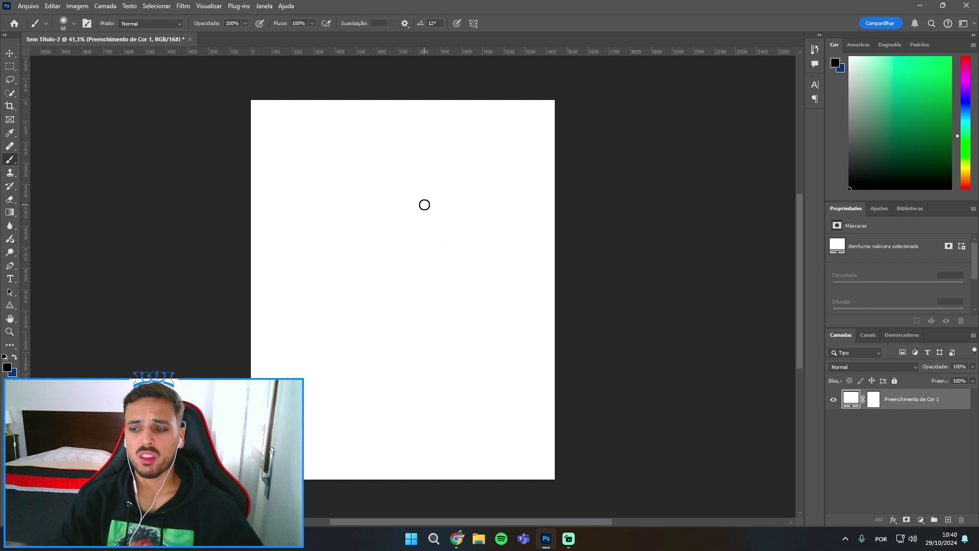
On a new layer, paint a stick figure with head, body, arm and two legs
key(ctrl+shift+alt+n)
mouse_move(405, 202)
mouse_down()
mouse_move(373, 207)
mouse_move(398, 213)
mouse_up()
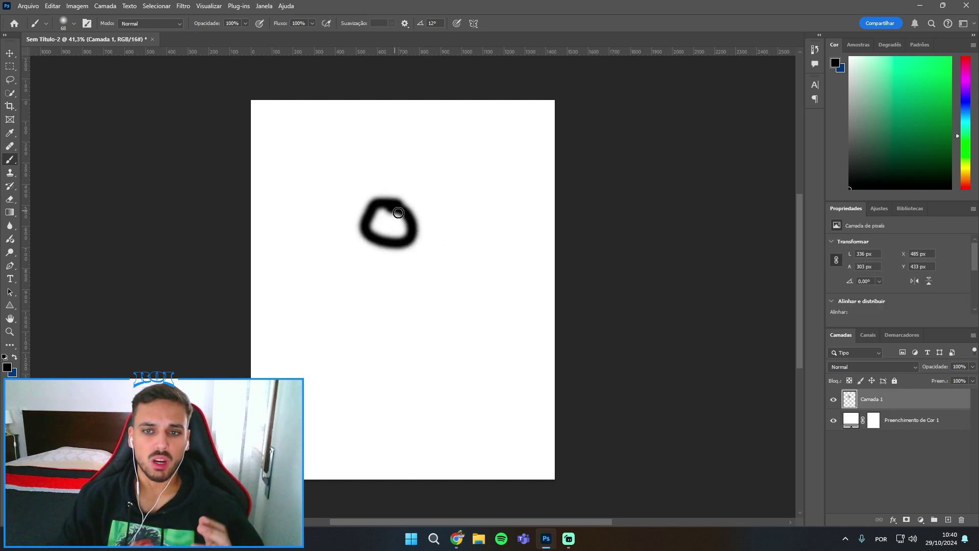
drag(392, 250, 384, 362)
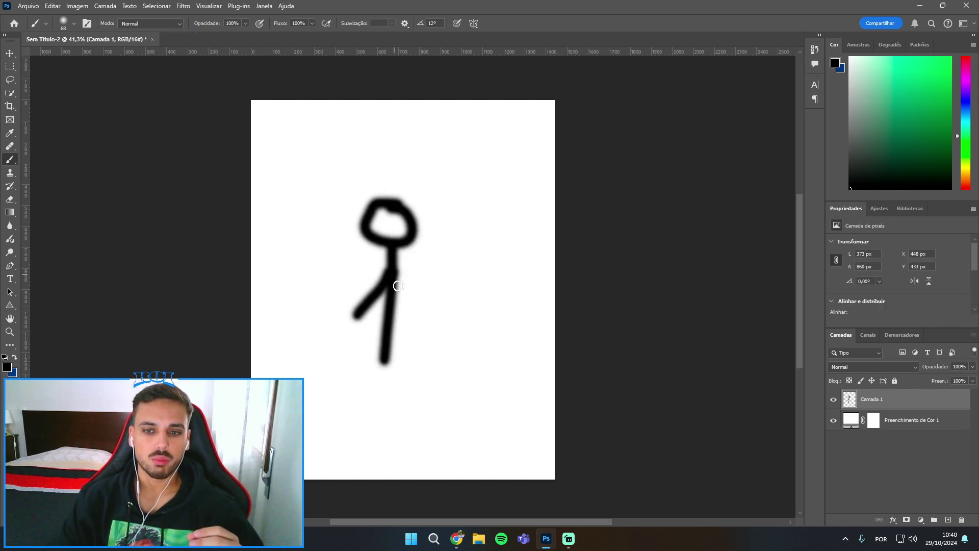
drag(398, 285, 417, 333)
drag(386, 356, 351, 422)
drag(386, 357, 412, 426)
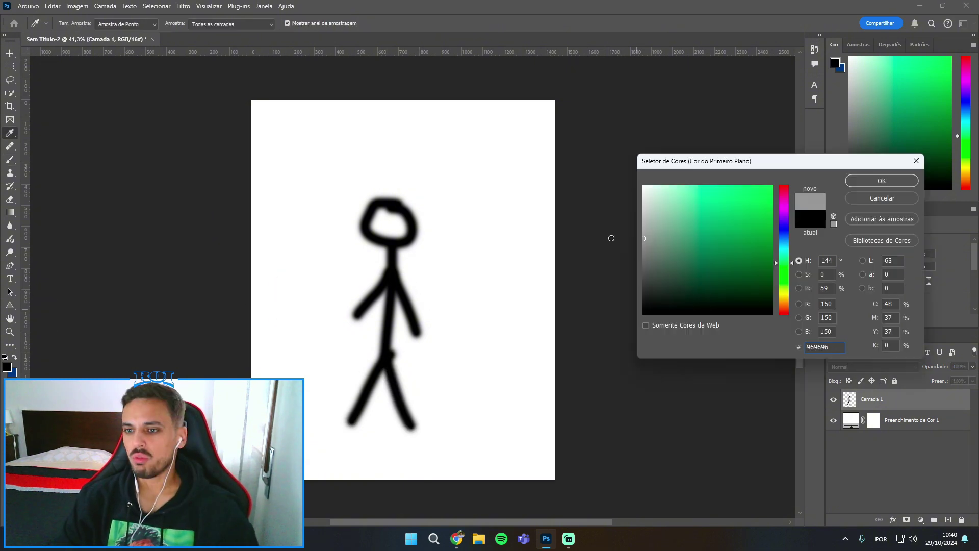
Paint soft grey haze over the figure and a dark blue blob right of the head
click(862, 181)
key(b)
mouse_move(389, 205)
mouse_down()
mouse_move(277, 186)
mouse_move(339, 393)
mouse_move(487, 291)
mouse_move(505, 438)
mouse_move(414, 320)
mouse_move(288, 188)
mouse_move(513, 222)
mouse_up()
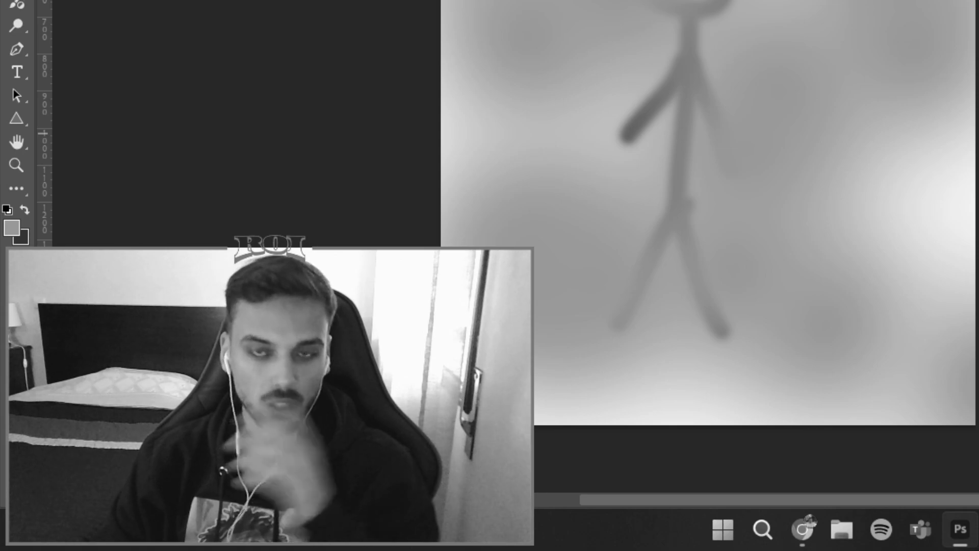
key(x)
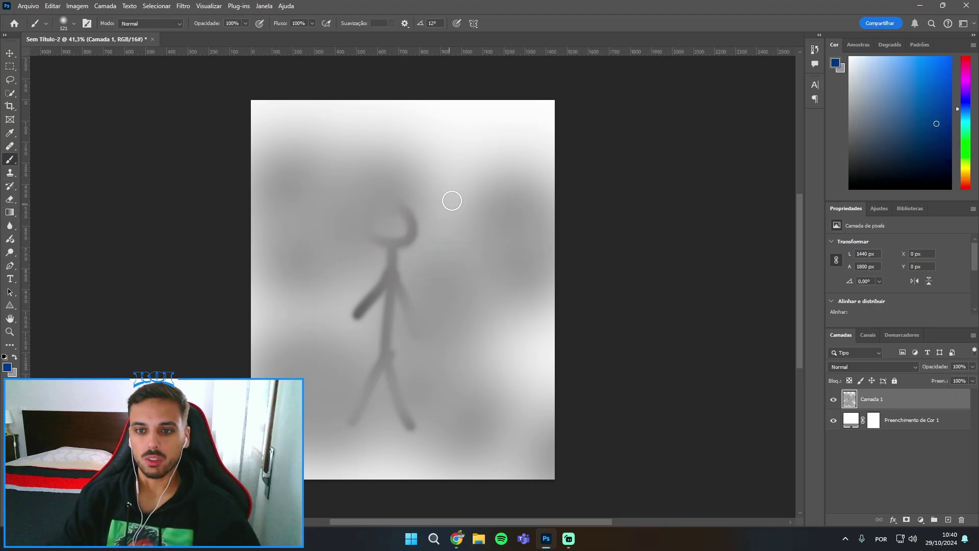
mouse_move(451, 192)
mouse_down()
mouse_move(499, 191)
mouse_move(521, 175)
mouse_move(483, 170)
mouse_move(512, 191)
mouse_move(520, 185)
mouse_move(437, 198)
mouse_move(462, 191)
mouse_up()
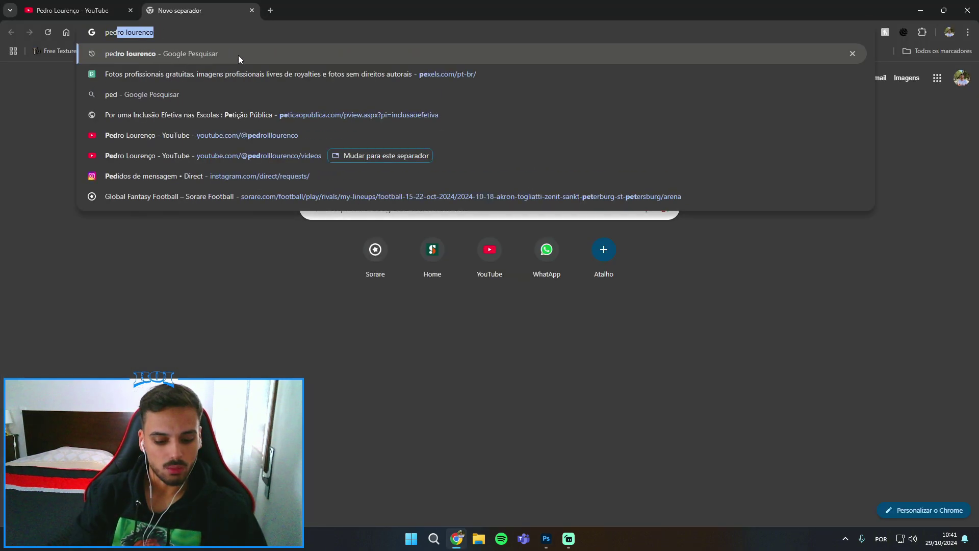
Search Google Images for the creator's name, filter to Large size, and scroll the results
key(BackSpace)
key(BackSpace)
key(BackSpace)
key(BackSpace)
key(BackSpace)
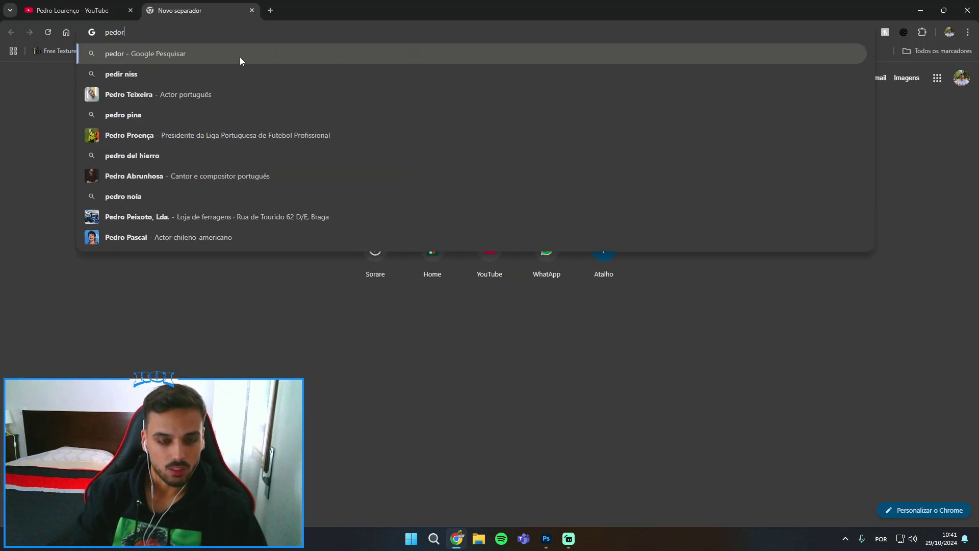
text(ro lour)
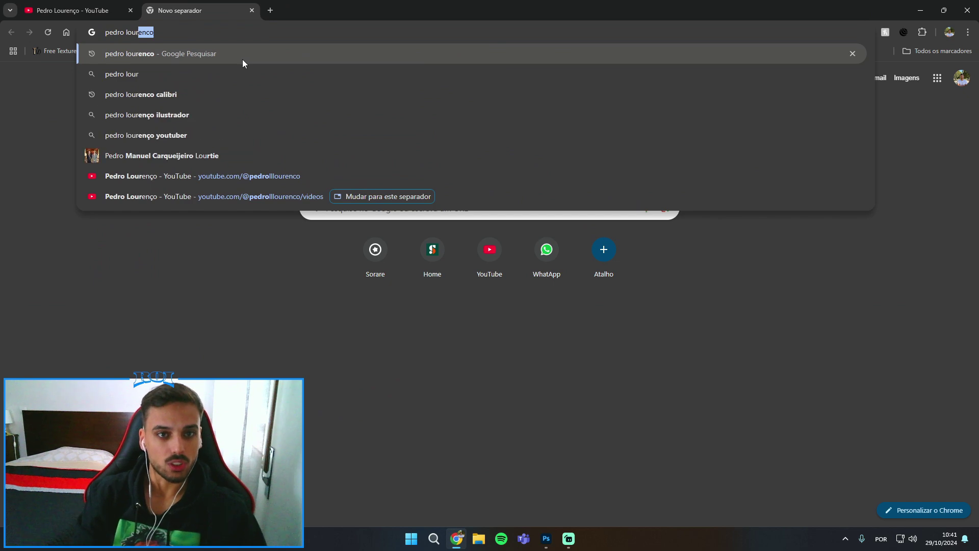
text(enco)
key(Return)
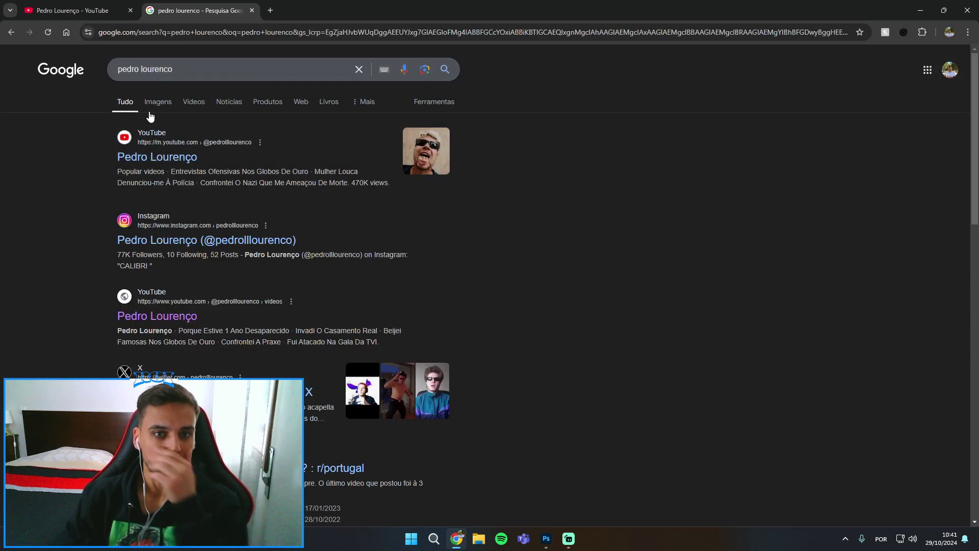
click(203, 114)
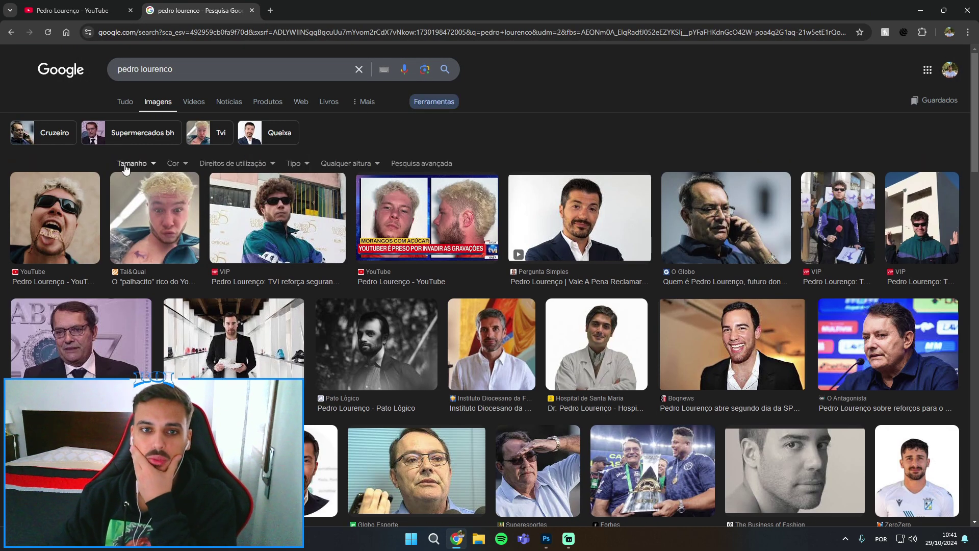
click(125, 164)
click(175, 209)
scroll(250, 245, down, 1)
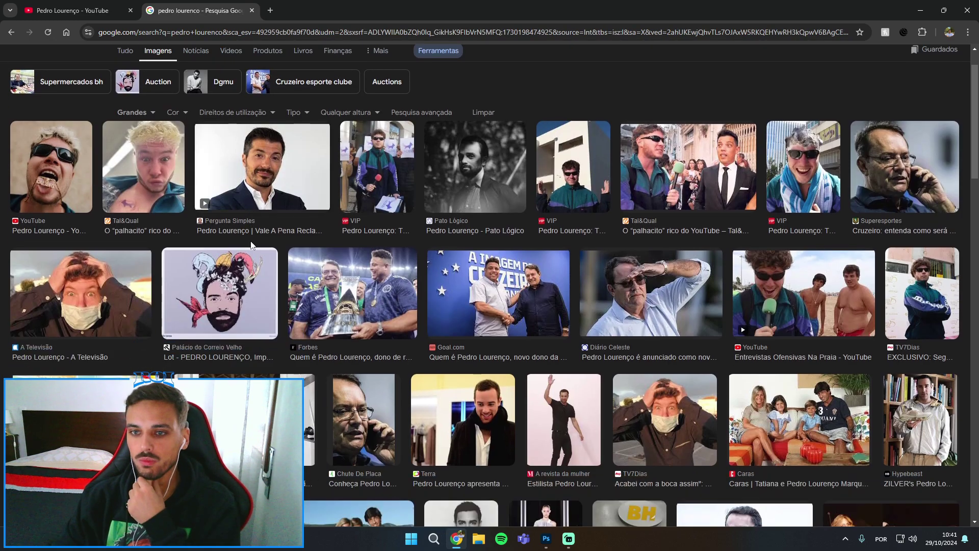
scroll(250, 245, down, 10)
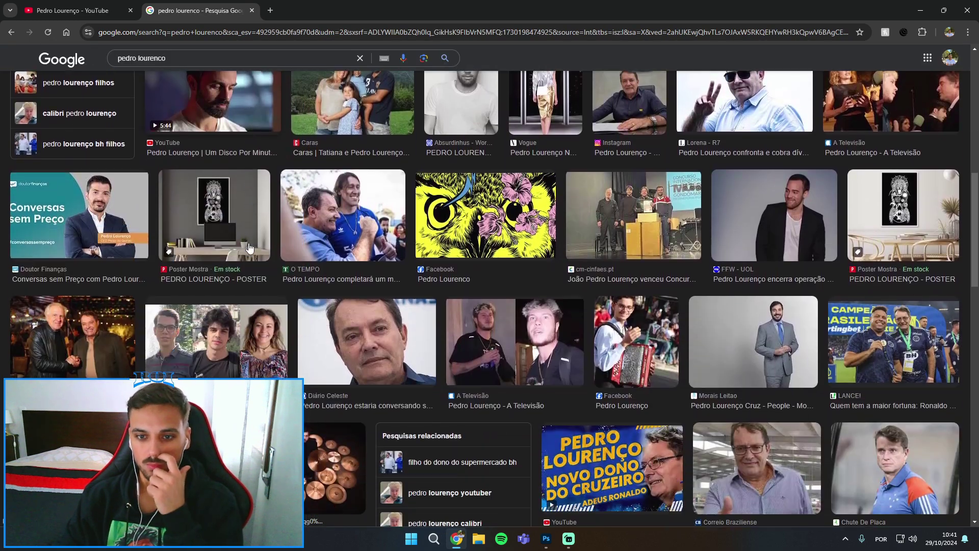
scroll(250, 247, up, 12)
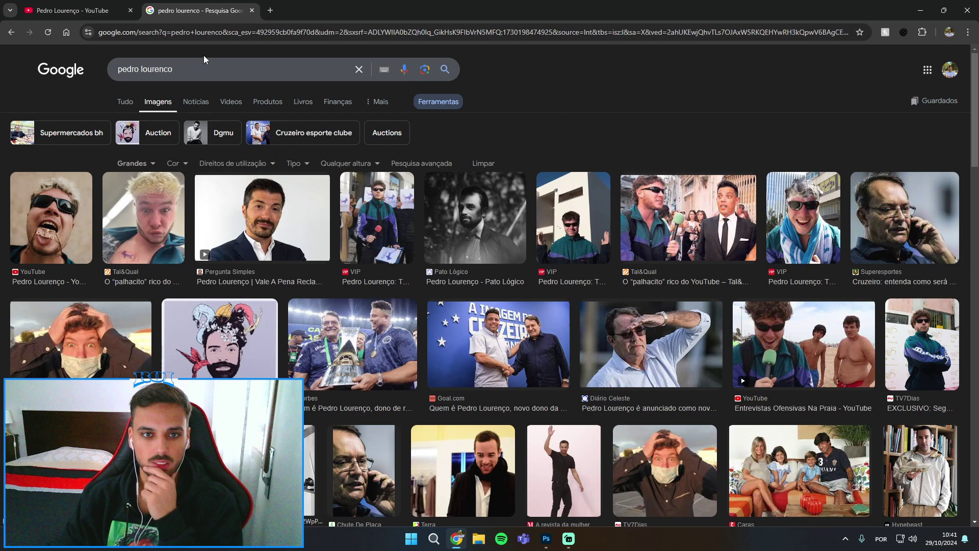
Open the 'Fiz Uma Manifestação À Porta Da TVI' video and skip ahead through it
click(81, 9)
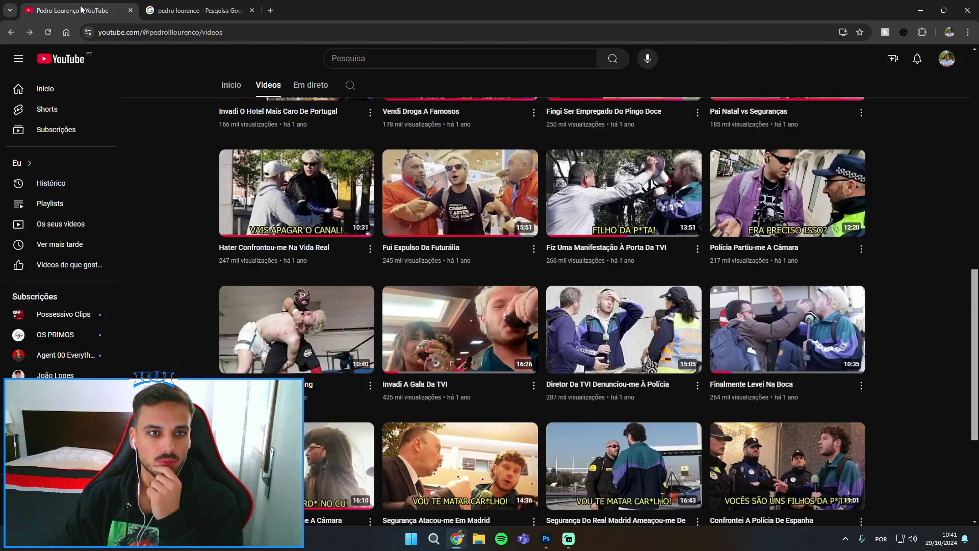
scroll(340, 198, up, 7)
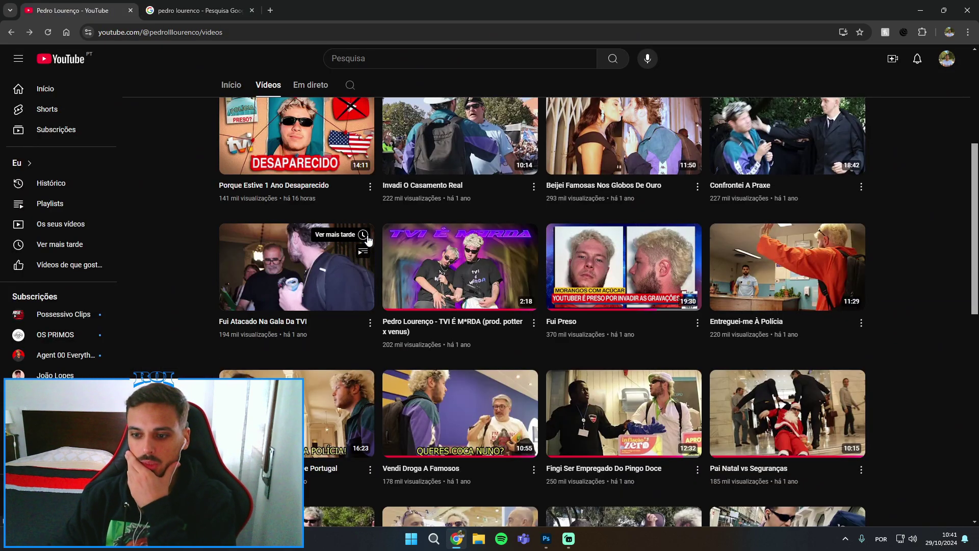
click(338, 425)
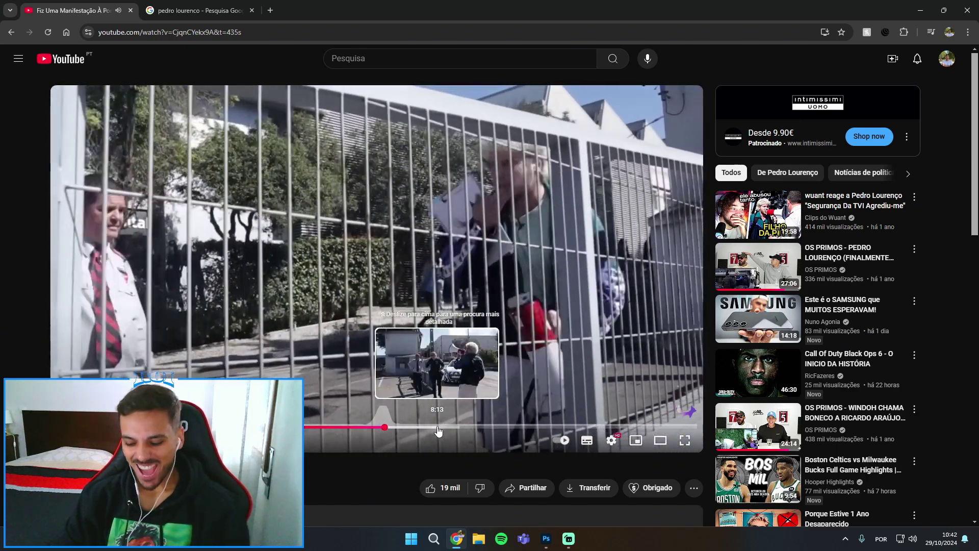
click(438, 428)
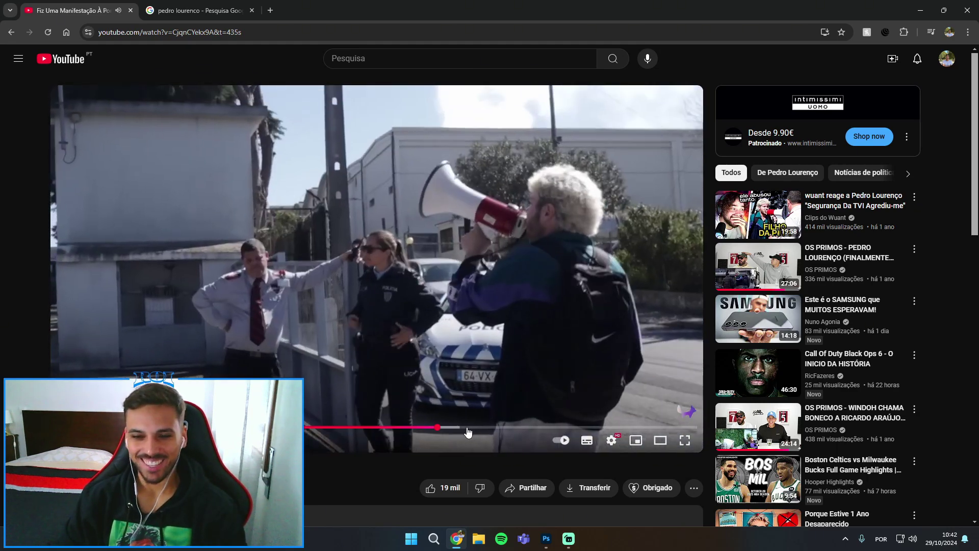
click(467, 428)
click(487, 428)
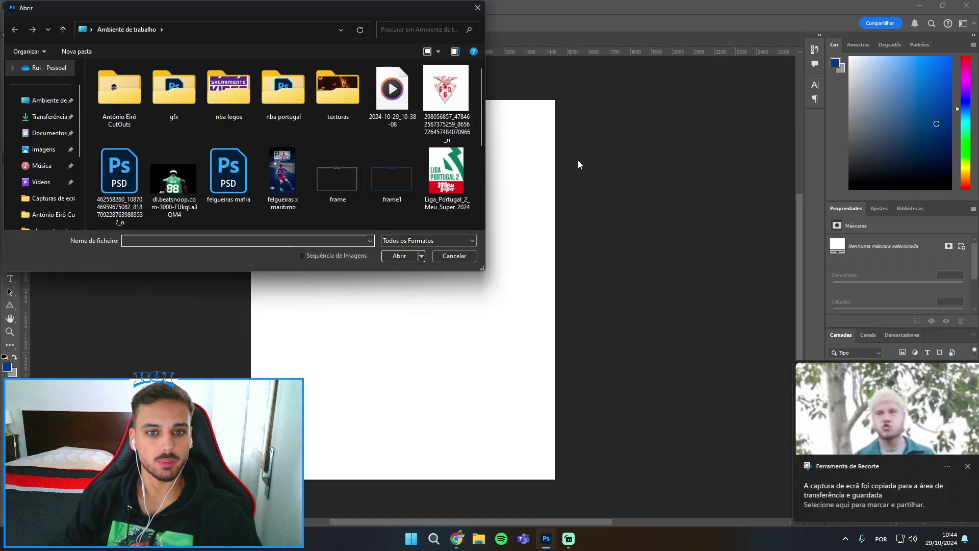
Trace the man's head, shoulder and jacket sleeve with the Pen tool
scroll(357, 160, down, 3)
scroll(270, 156, up, 3)
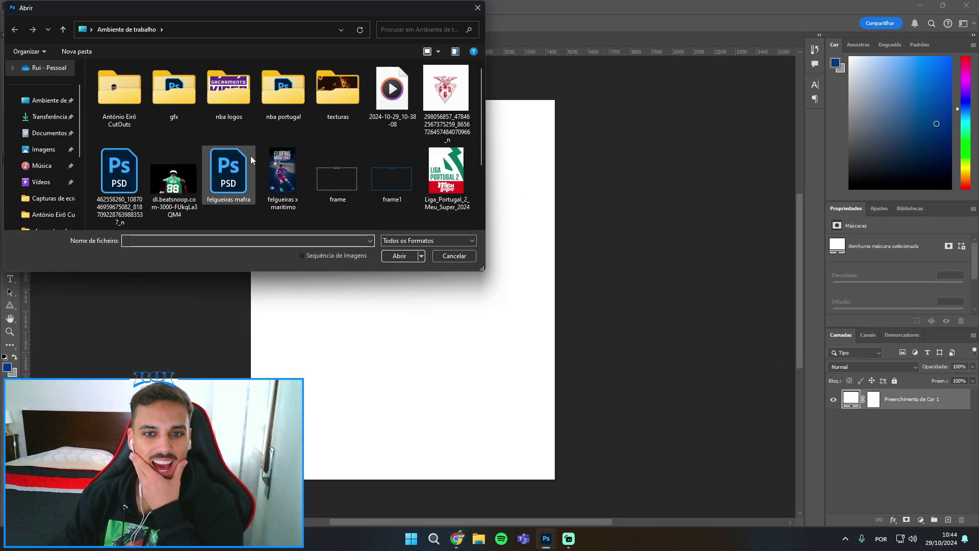
scroll(286, 161, down, 2)
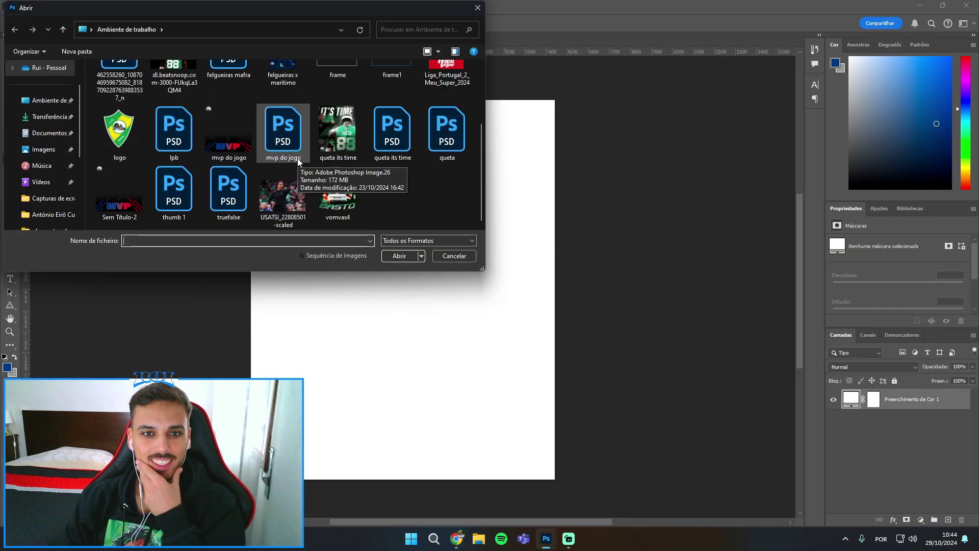
scroll(316, 158, up, 2)
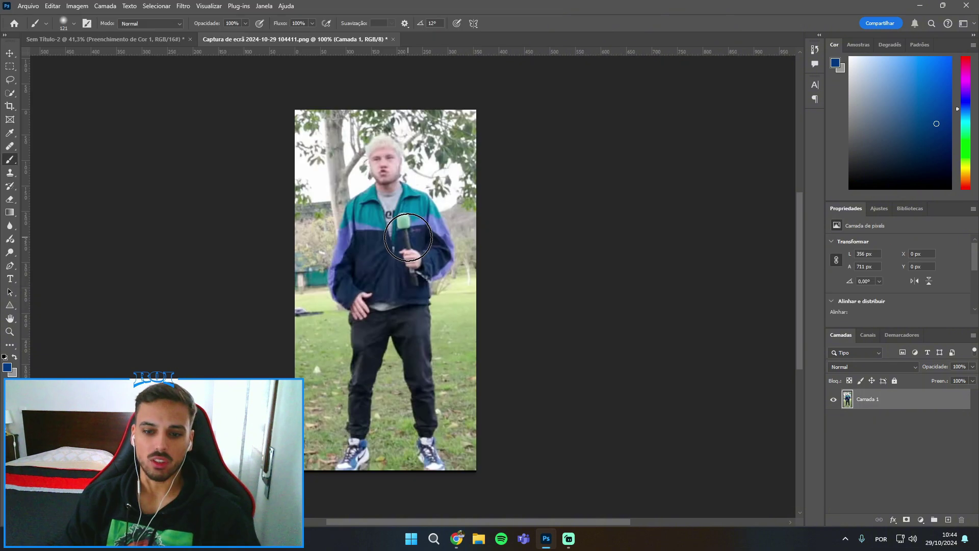
scroll(408, 237, up, 3)
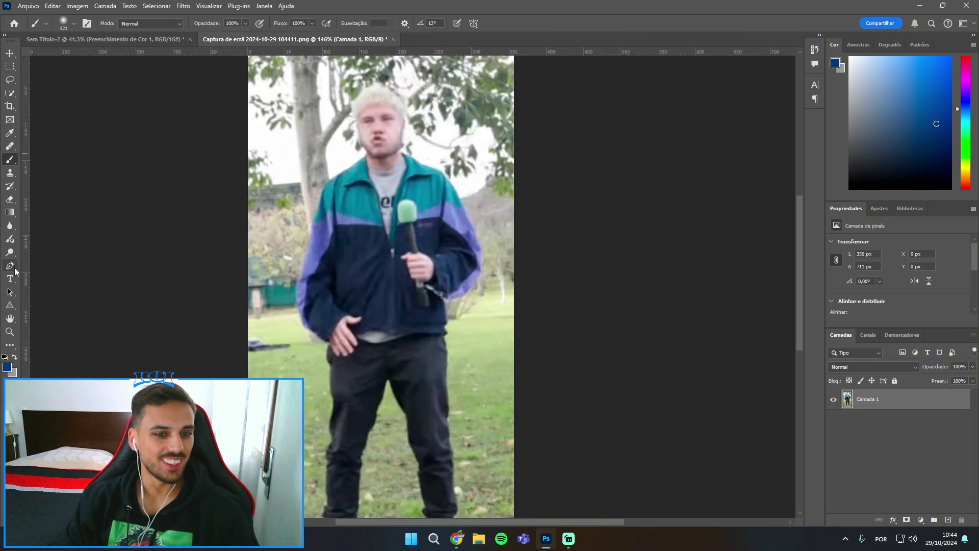
click(13, 267)
scroll(383, 79, up, 5)
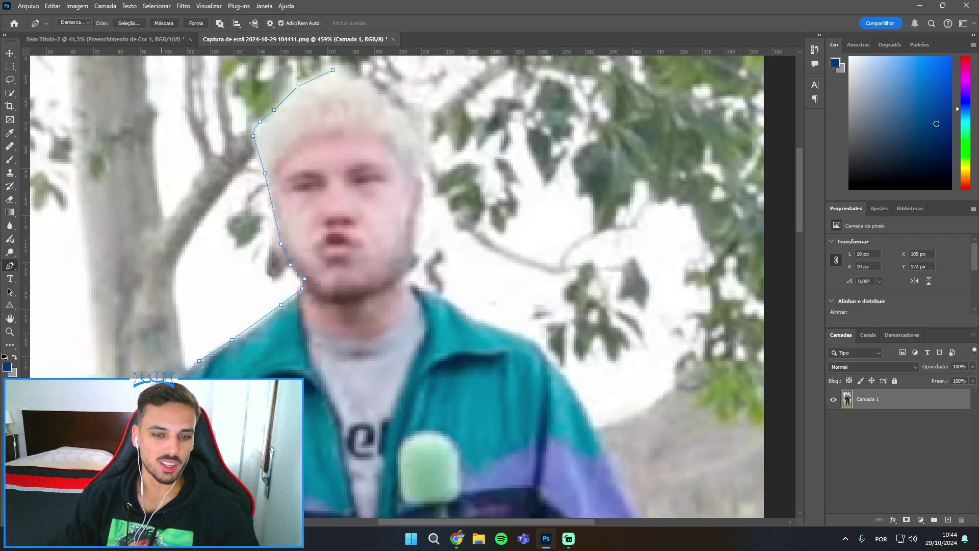
click(162, 406)
scroll(161, 406, down, 2)
click(147, 405)
scroll(138, 405, down, 2)
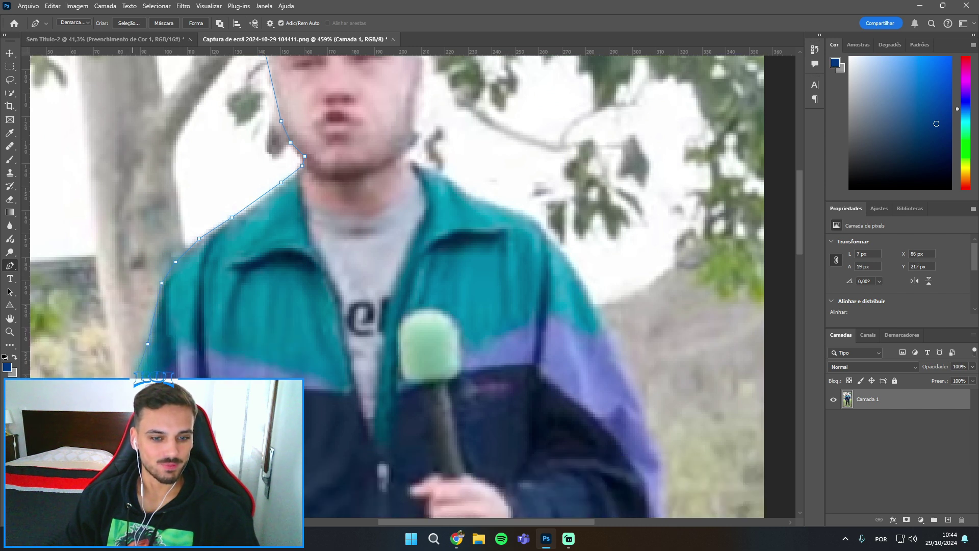
click(133, 416)
click(126, 430)
Continue the path down the jacket's outer edge and turn it into a selection
scroll(125, 431, down, 2)
click(111, 433)
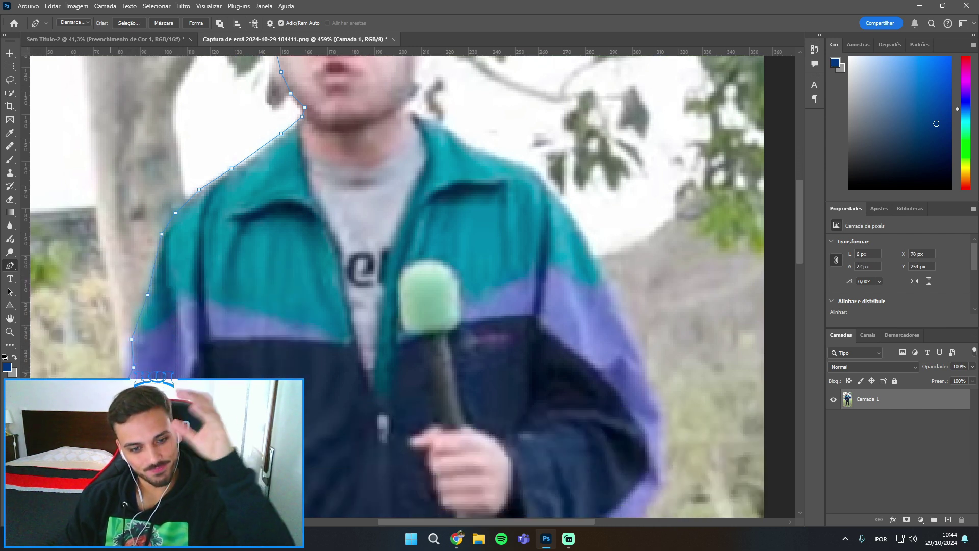
scroll(111, 433, down, 2)
click(101, 431)
scroll(100, 431, down, 2)
click(82, 433)
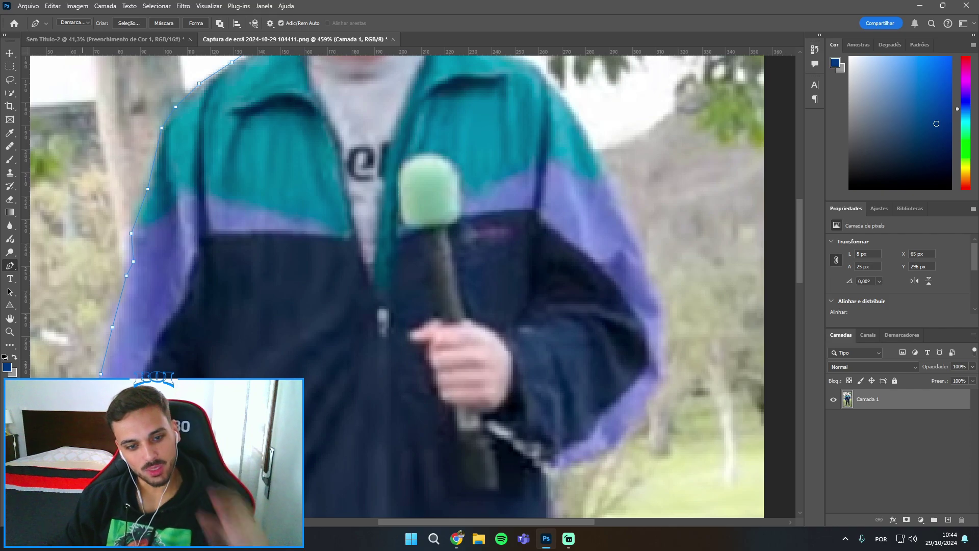
key(ctrl+minus)
key(ctrl+minus)
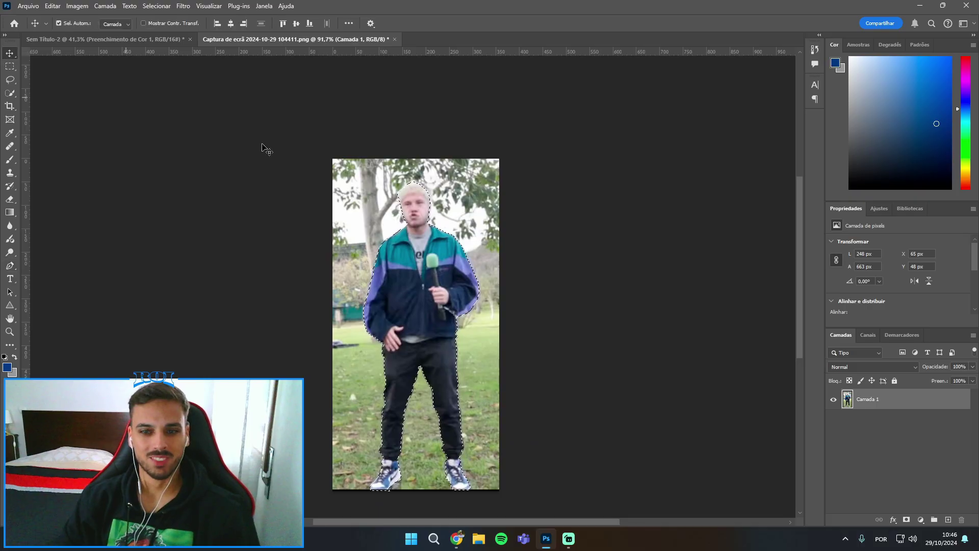
scroll(420, 263, up, 4)
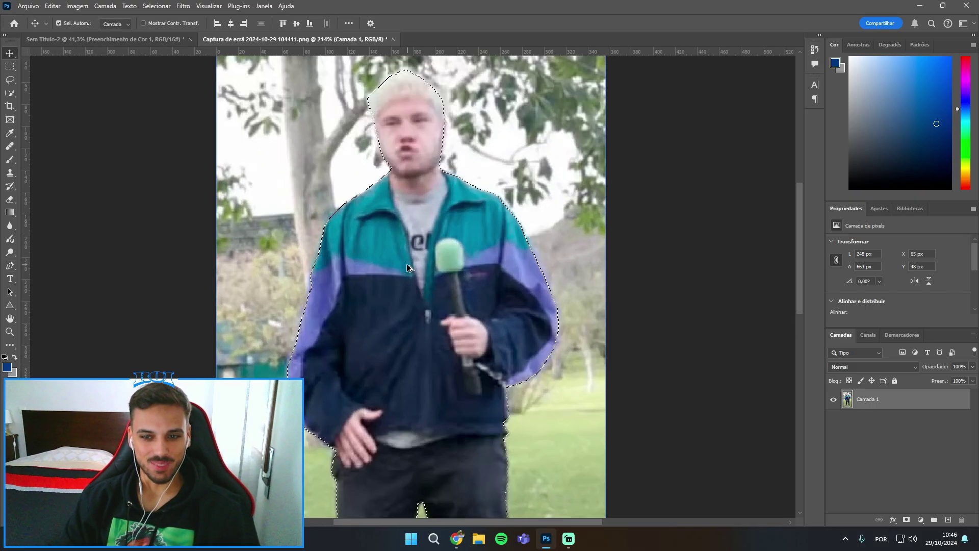
Preview the selection in Quick Mask and move the man into Sem Título-2
key(q)
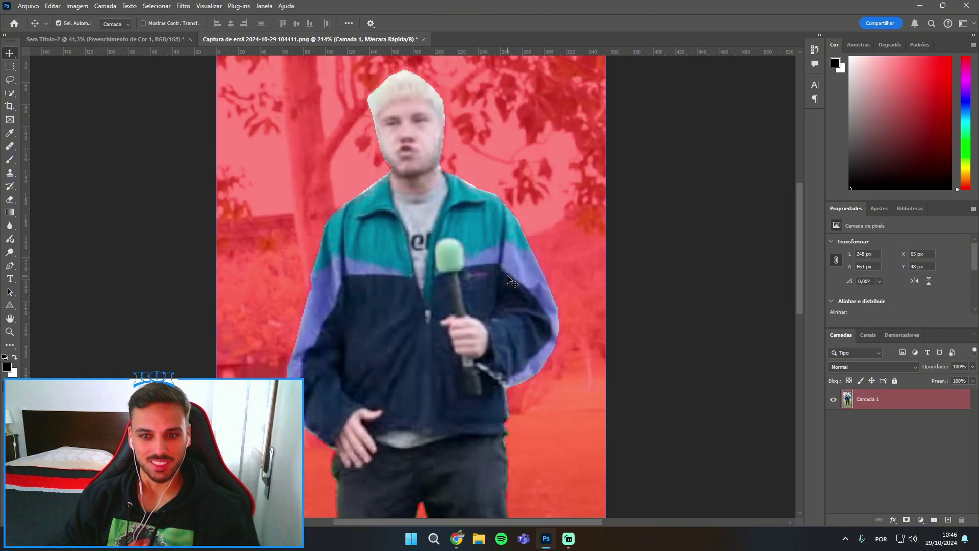
key(q)
drag(409, 143, 148, 47)
right_click(919, 400)
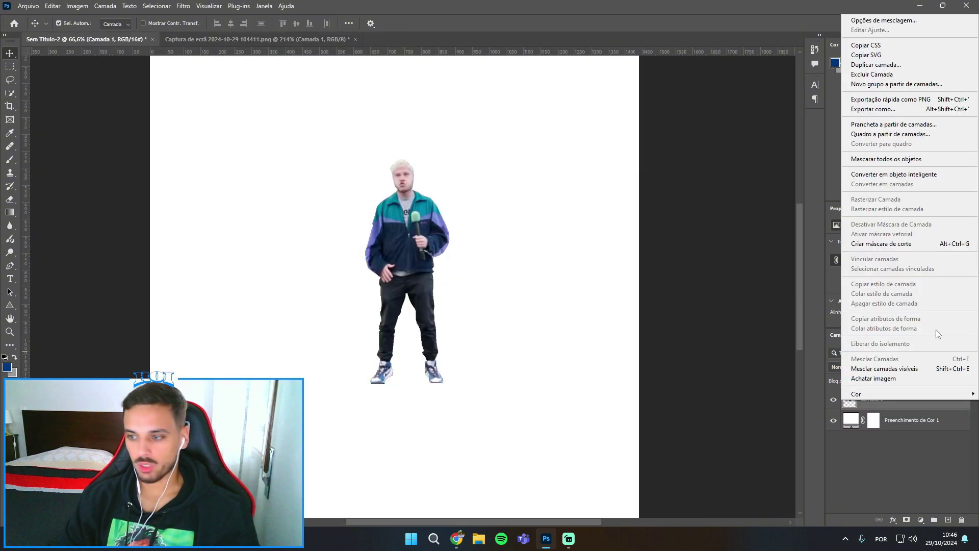
click(917, 415)
Rasterize Camada 1, erase stray pixels around the man, and apply the Camera Raw Filter
scroll(457, 333, up, 3)
click(922, 406)
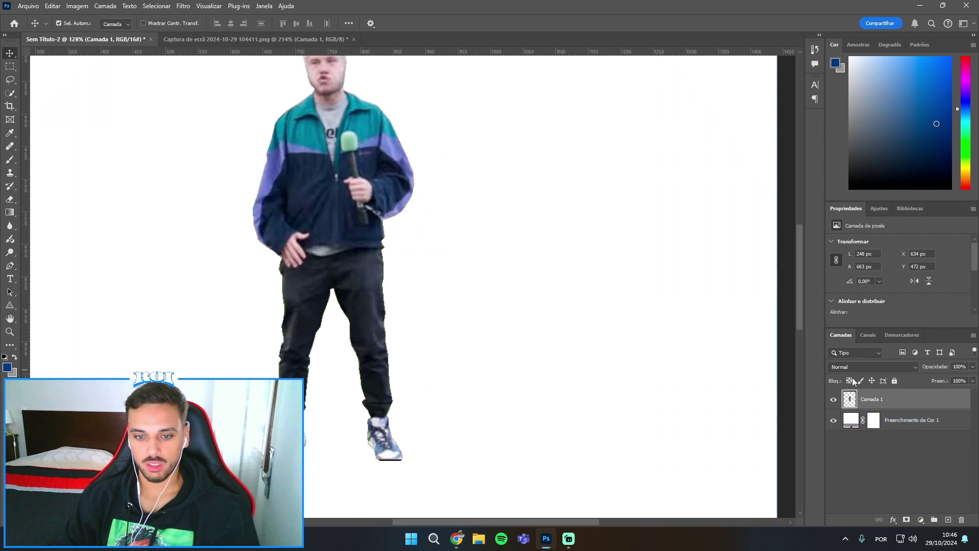
double_click(921, 406)
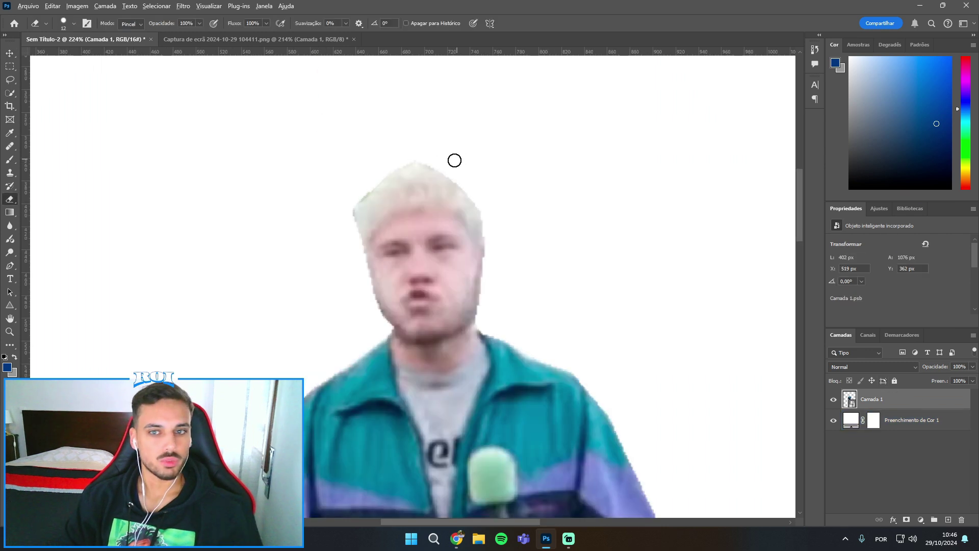
scroll(455, 160, up, 3)
click(432, 161)
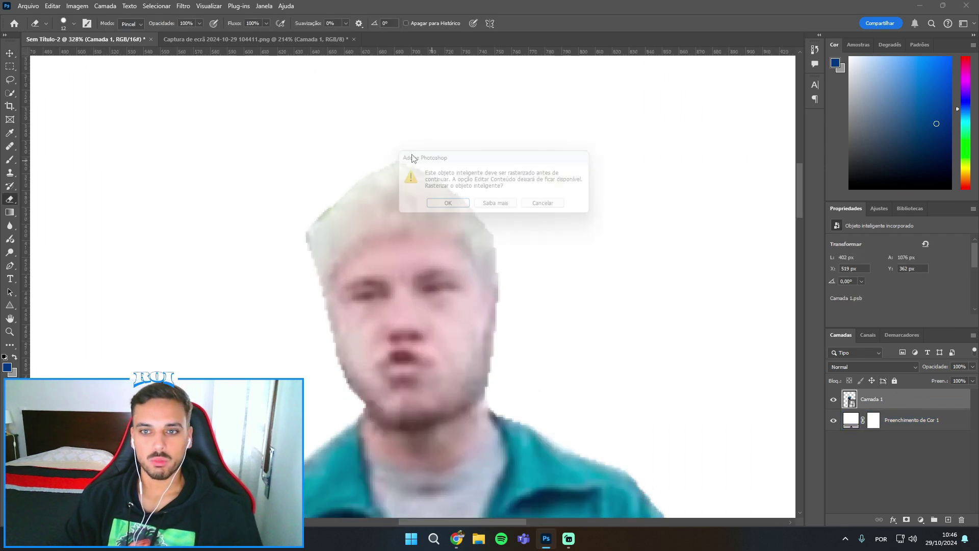
click(446, 205)
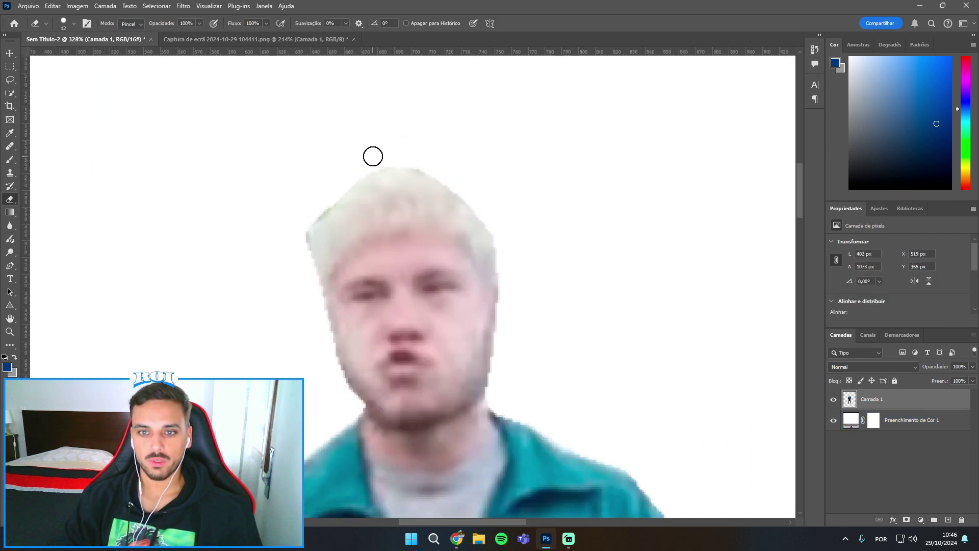
scroll(525, 239, down, 2)
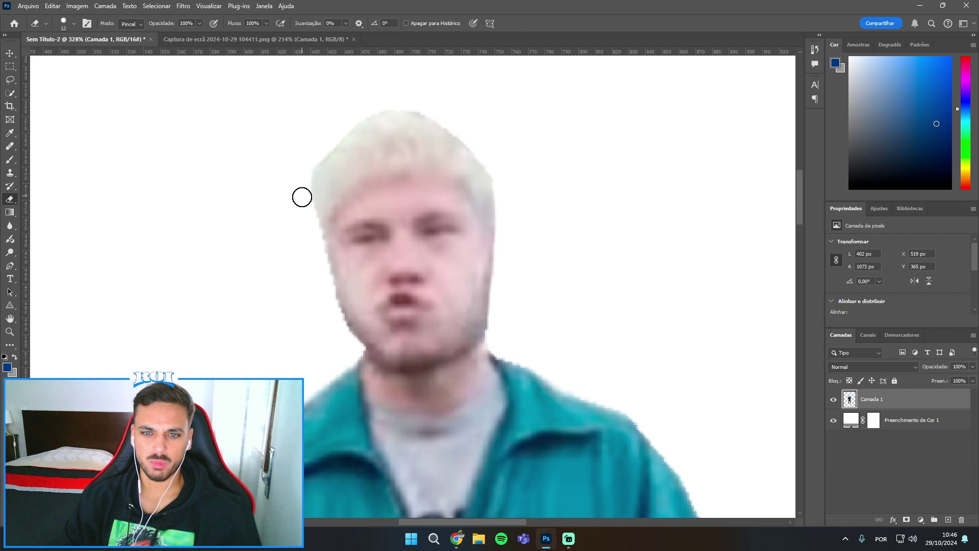
scroll(317, 332, down, 2)
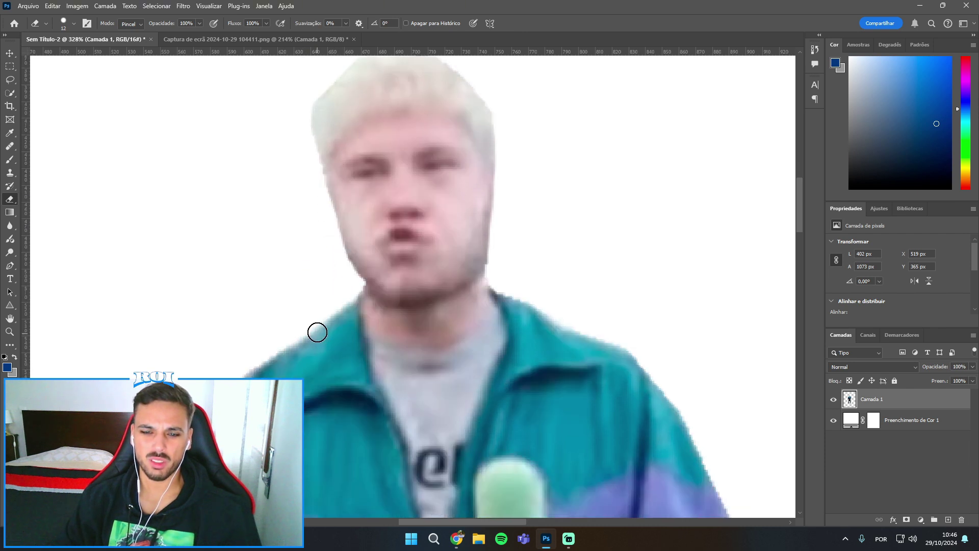
scroll(316, 306, down, 2)
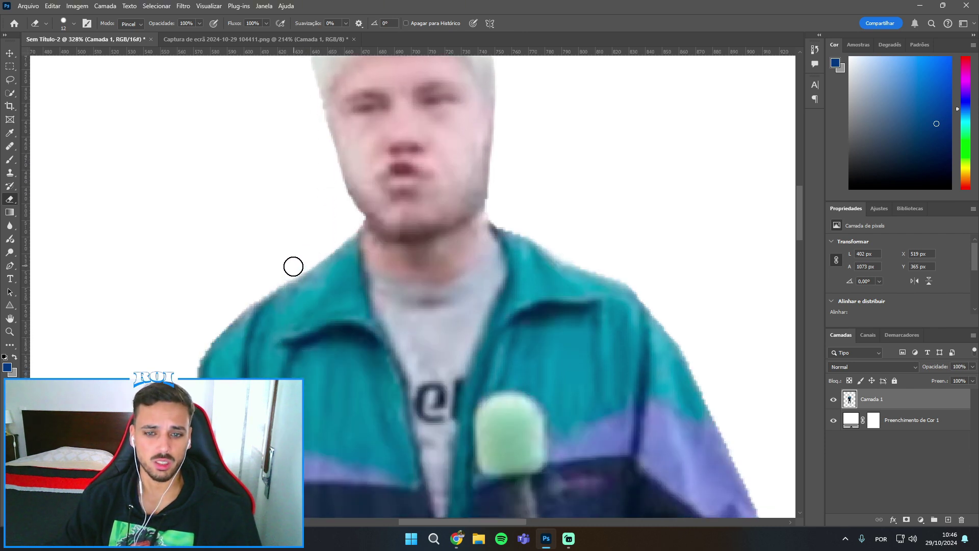
scroll(225, 242, down, 2)
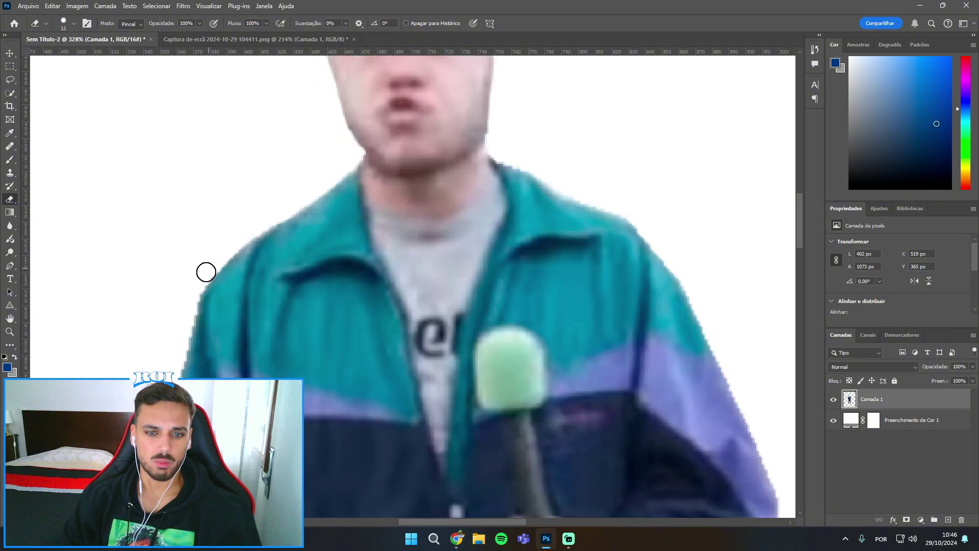
scroll(175, 257, down, 2)
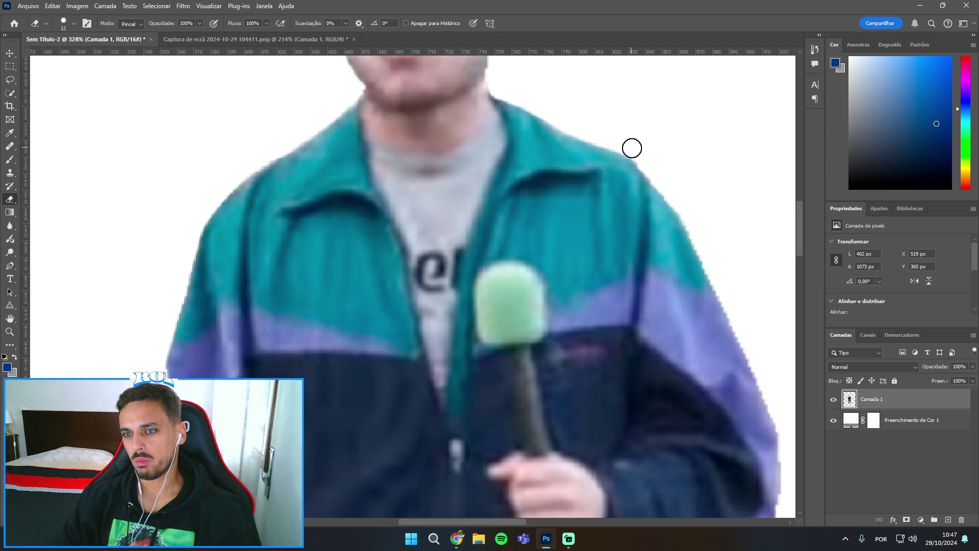
scroll(749, 249, down, 3)
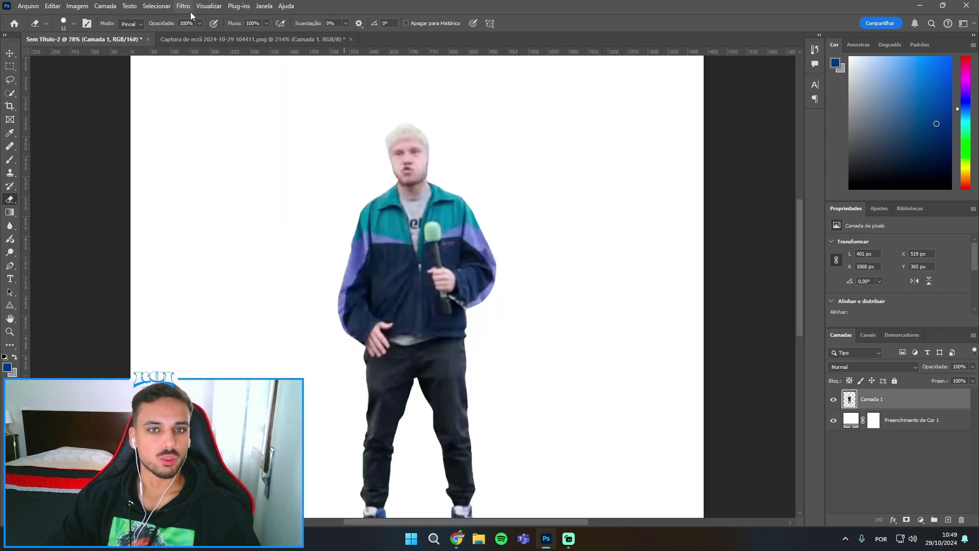
click(183, 6)
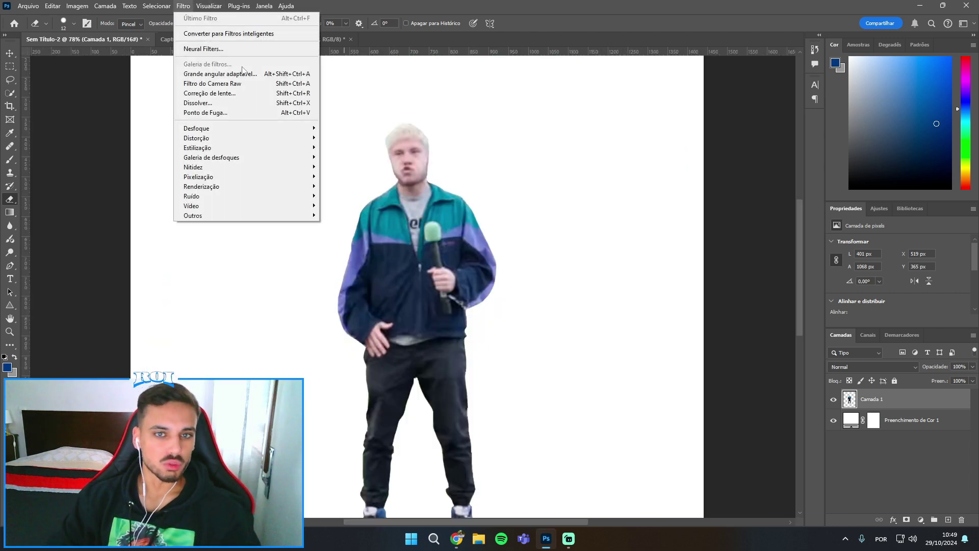
click(230, 83)
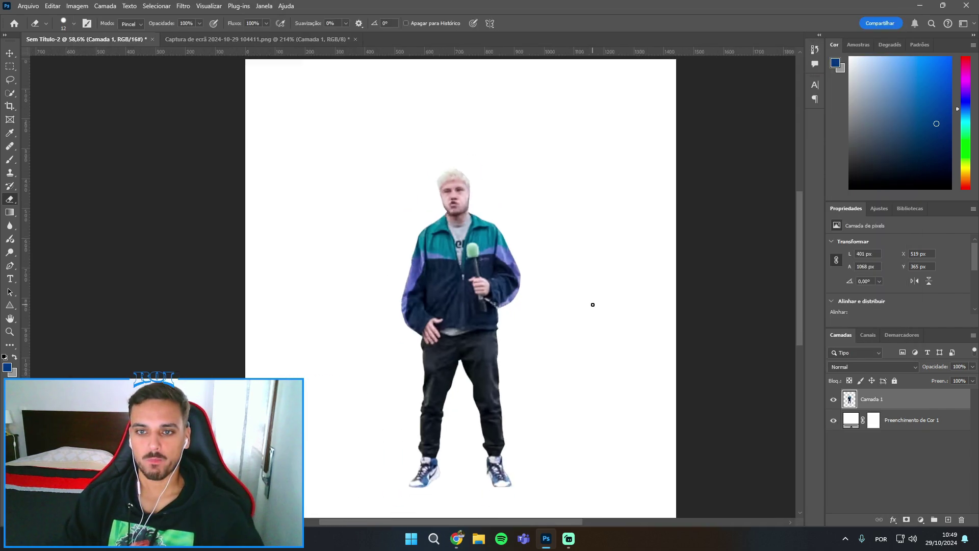
Search Google Images for 'bombas colibri', then 'serviço colibri', and preview a building photo
click(459, 538)
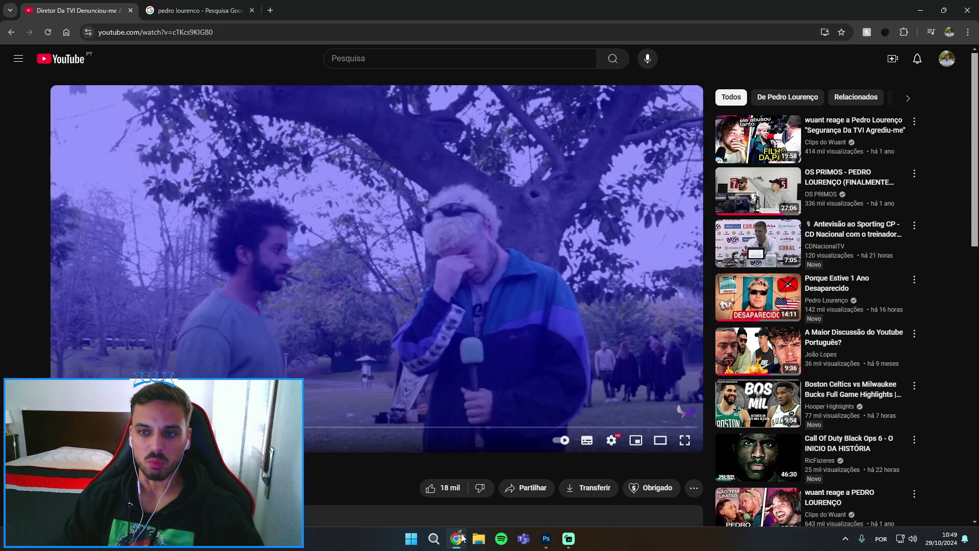
click(199, 10)
click(237, 39)
text(bombas colibri)
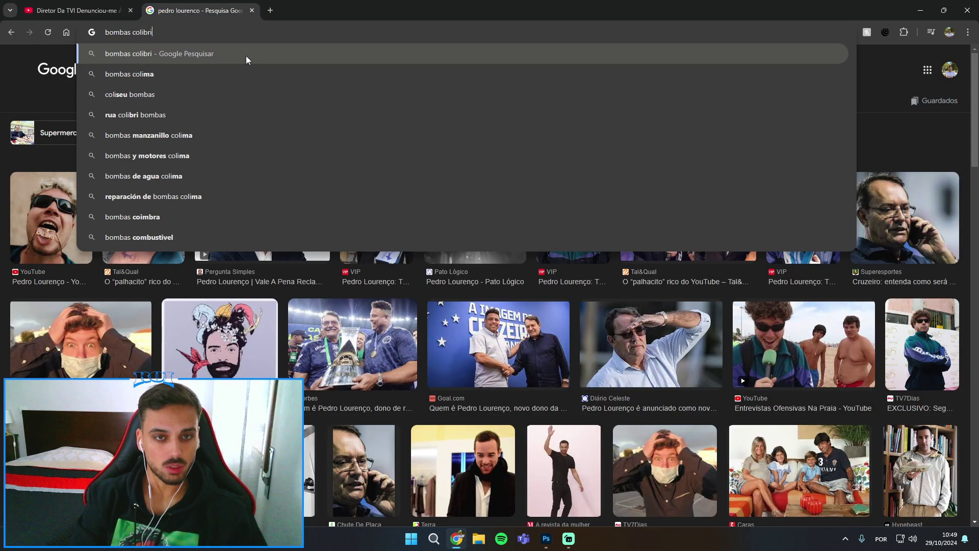
key(Return)
click(158, 103)
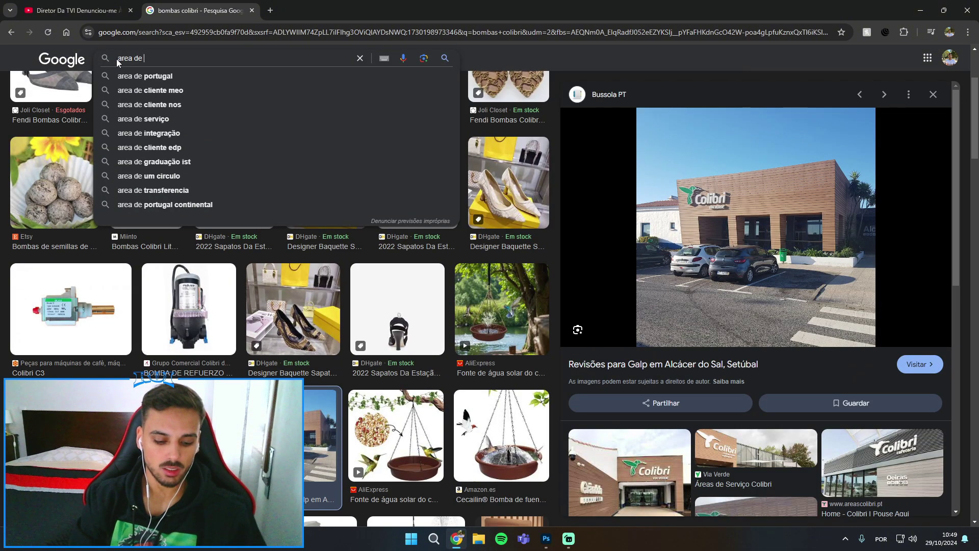
text(se)
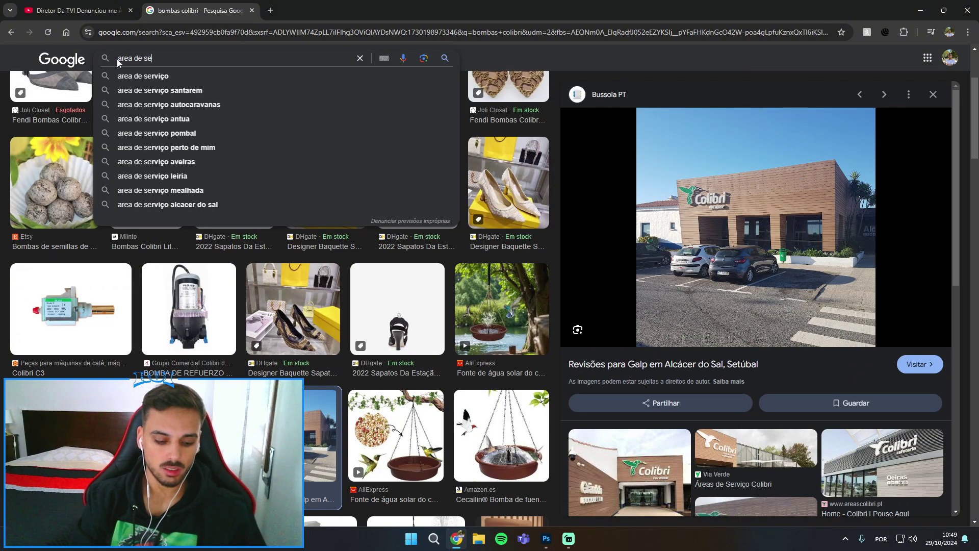
text(rviço c)
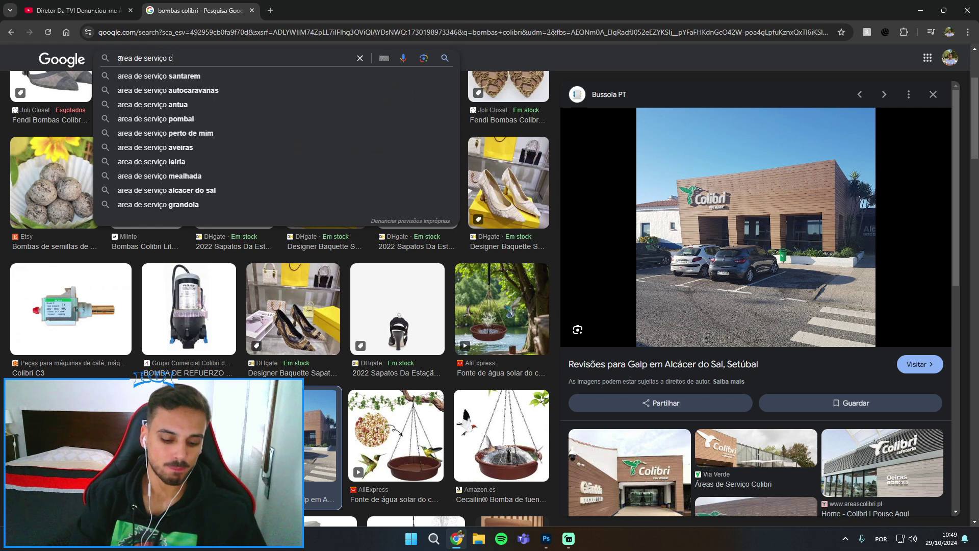
text(olibri)
key(Return)
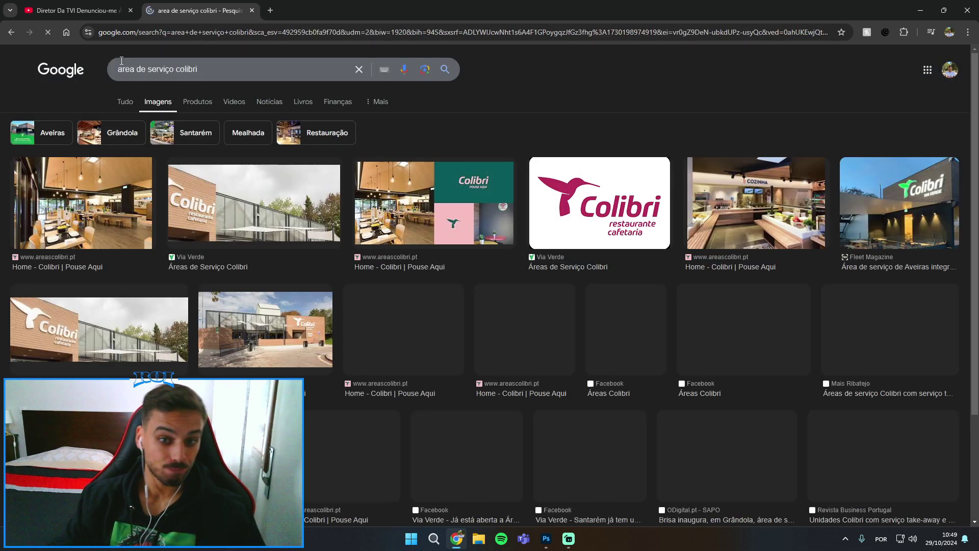
scroll(413, 247, down, 1)
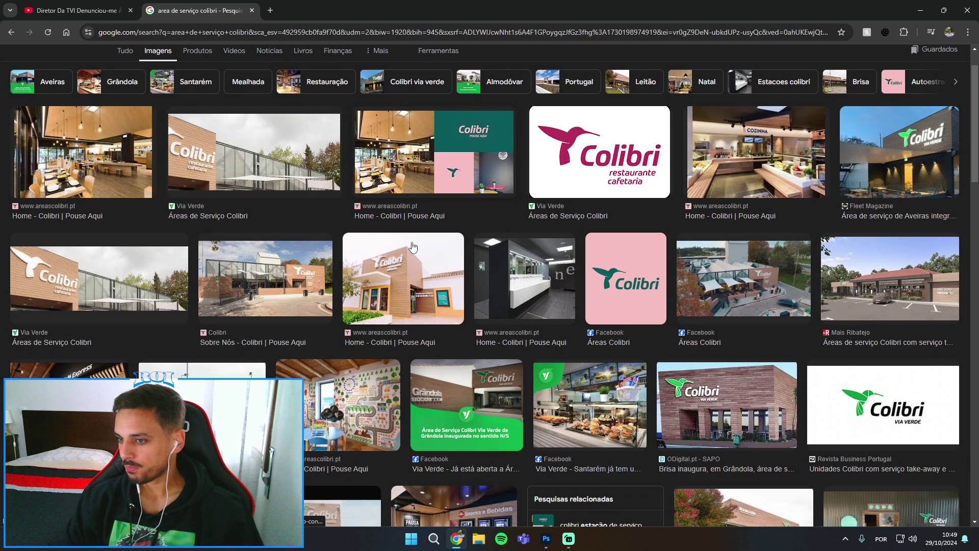
scroll(409, 245, down, 2)
click(707, 309)
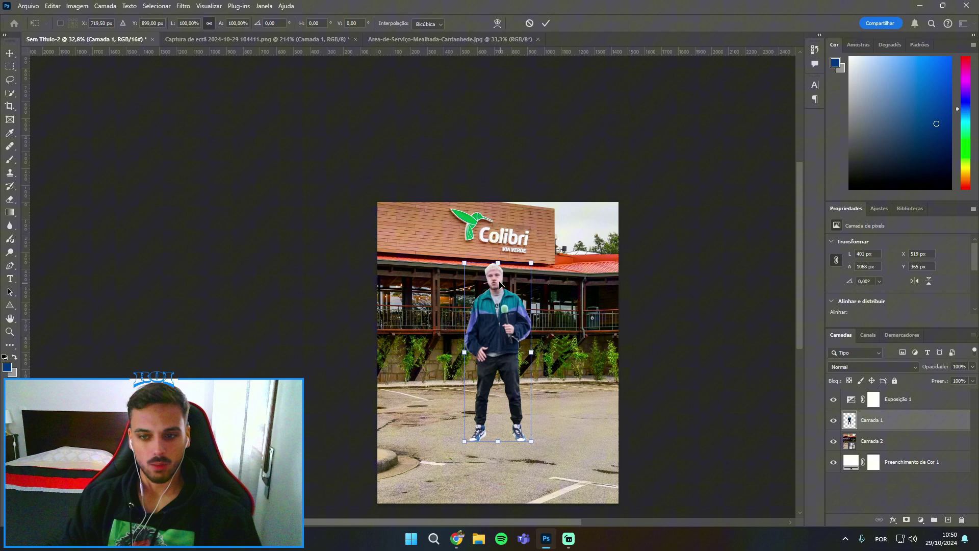
Place the man before the building and desaturate the building to -45 with clipped Hue/Saturation
mouse_move(500, 316)
mouse_down()
mouse_move(507, 263)
mouse_move(506, 312)
mouse_up()
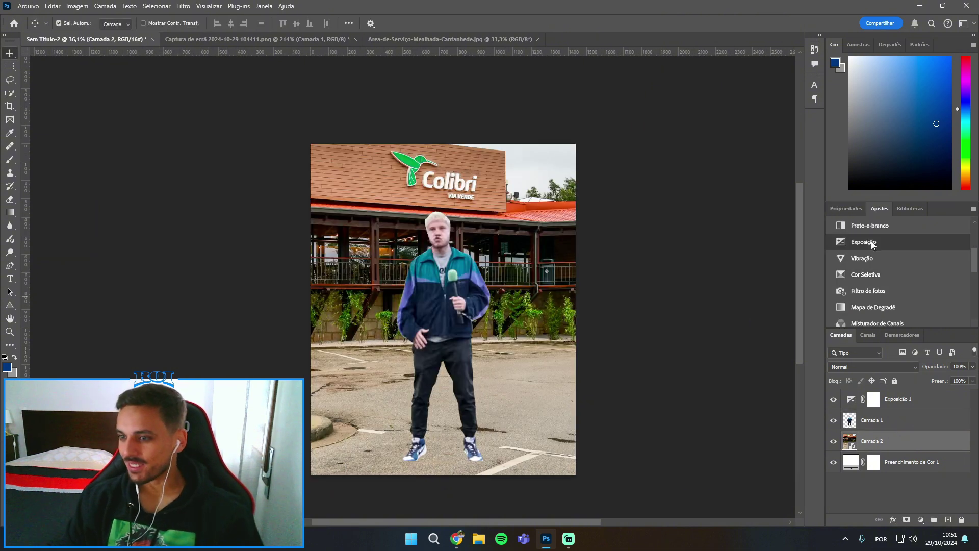
scroll(873, 247, up, 2)
click(874, 248)
alt+click(901, 450)
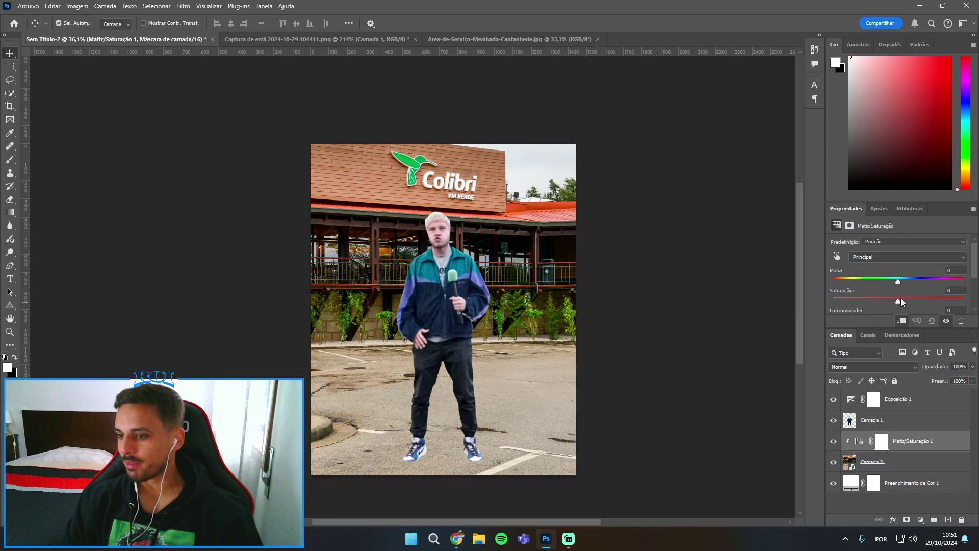
drag(900, 302, 869, 301)
Zoom in on the hummingbird logo and select it with the Lasso tool
scroll(422, 153, up, 5)
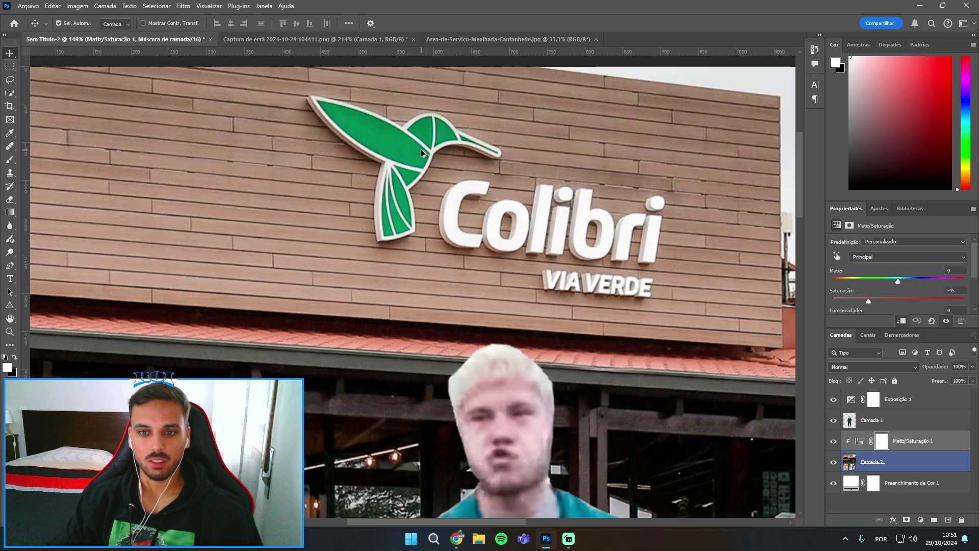
scroll(422, 153, up, 2)
key(alt+bracketleft)
click(9, 81)
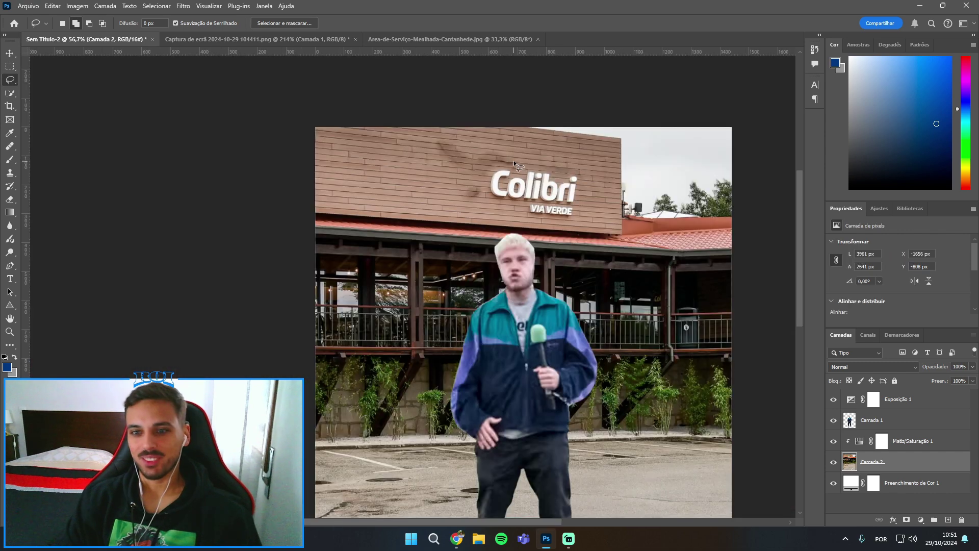
scroll(516, 161, down, 2)
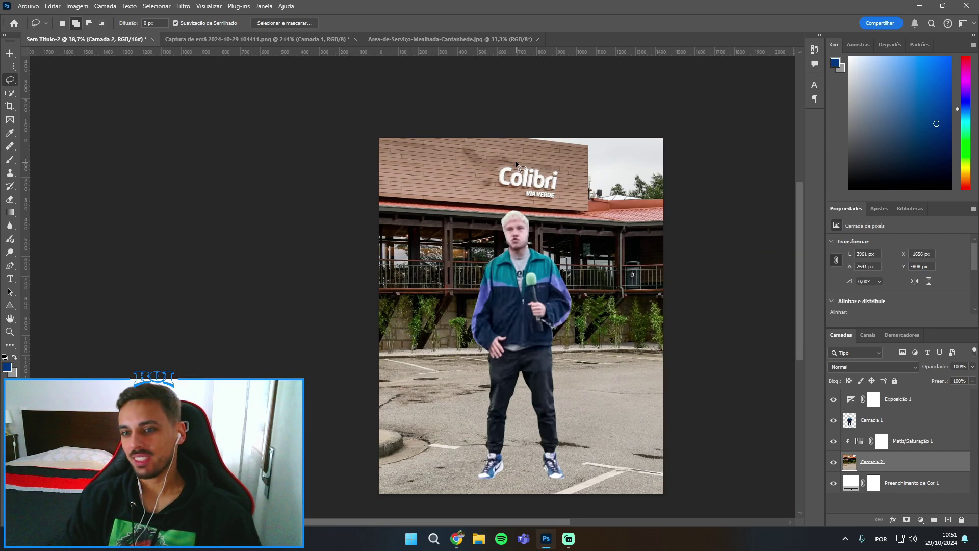
scroll(518, 161, up, 4)
scroll(531, 157, down, 3)
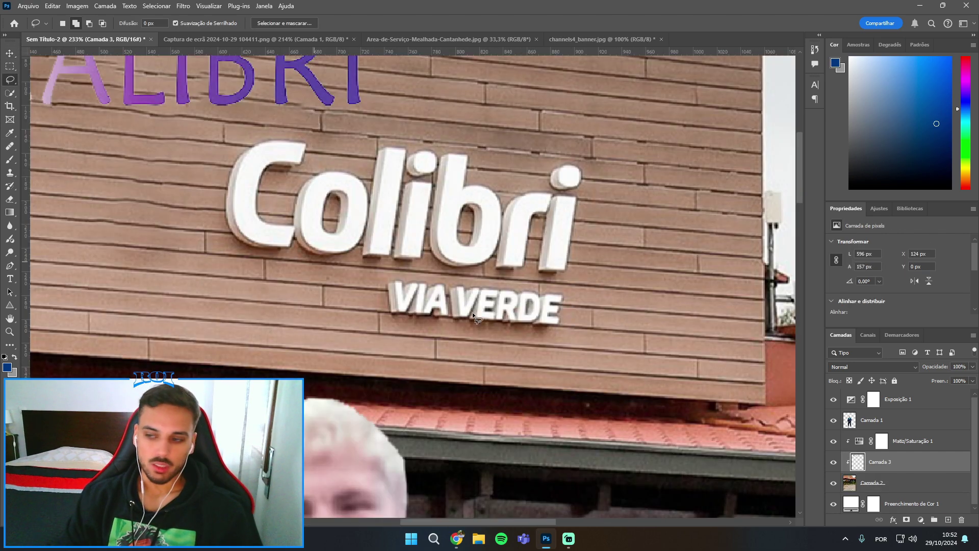
Select the building photo layer and edit the Colibri lettering on the wall
click(907, 486)
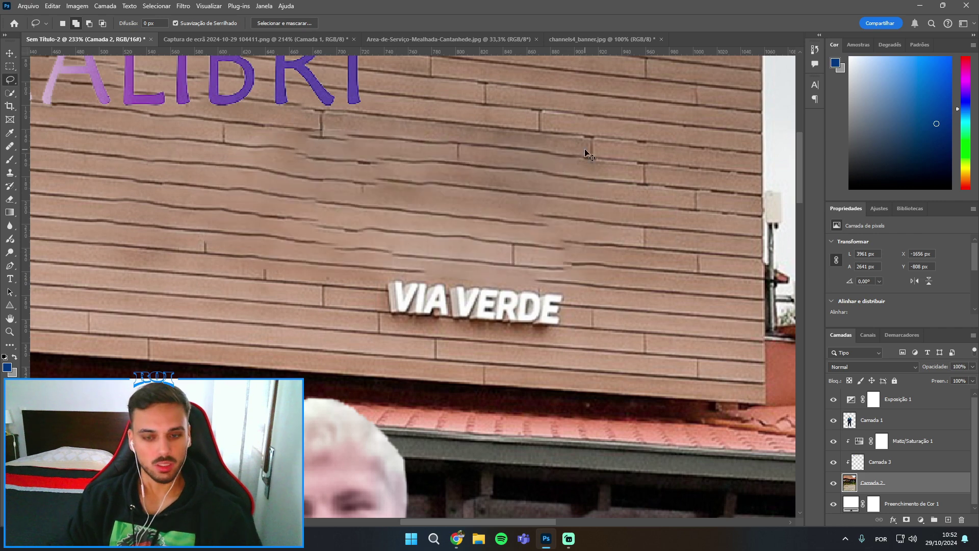
scroll(460, 163, down, 3)
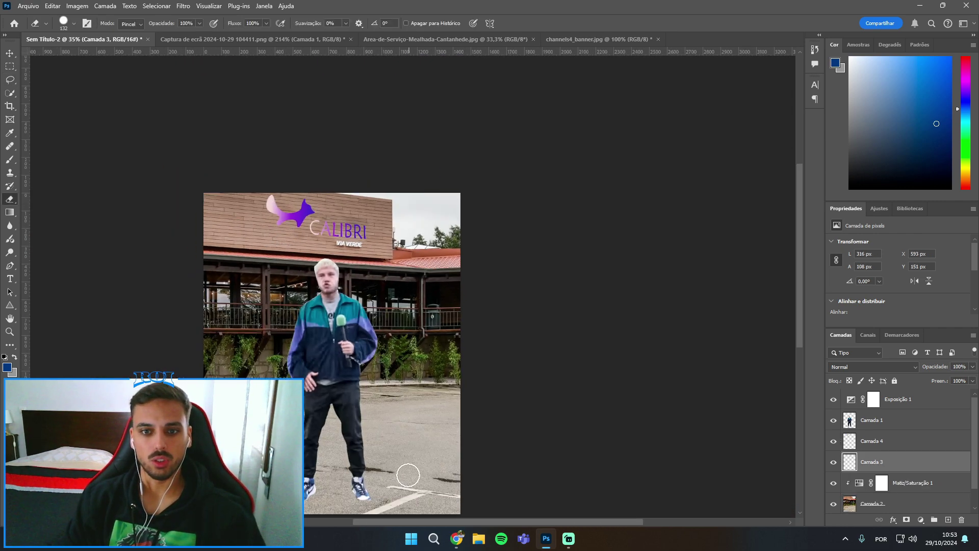
drag(417, 521, 398, 522)
scroll(339, 248, down, 3)
scroll(397, 249, up, 6)
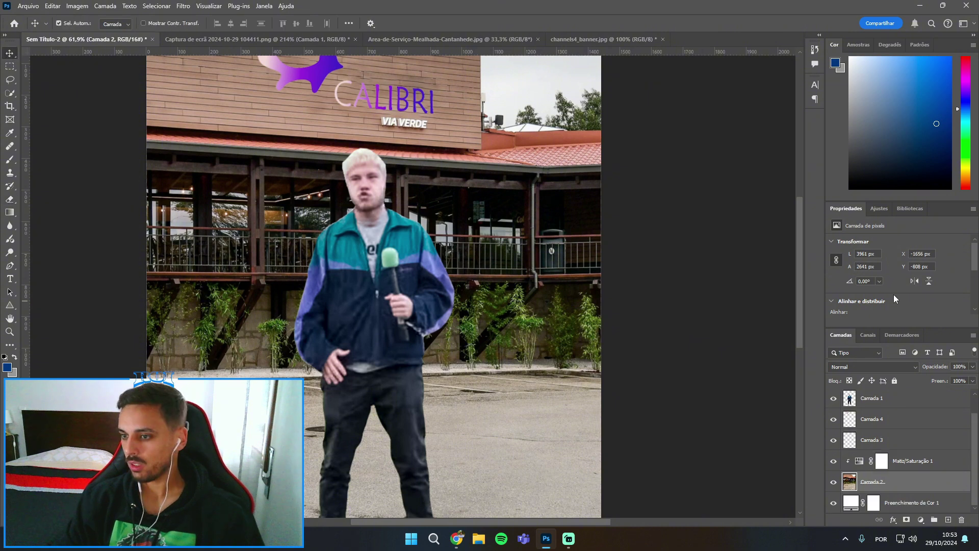
click(879, 209)
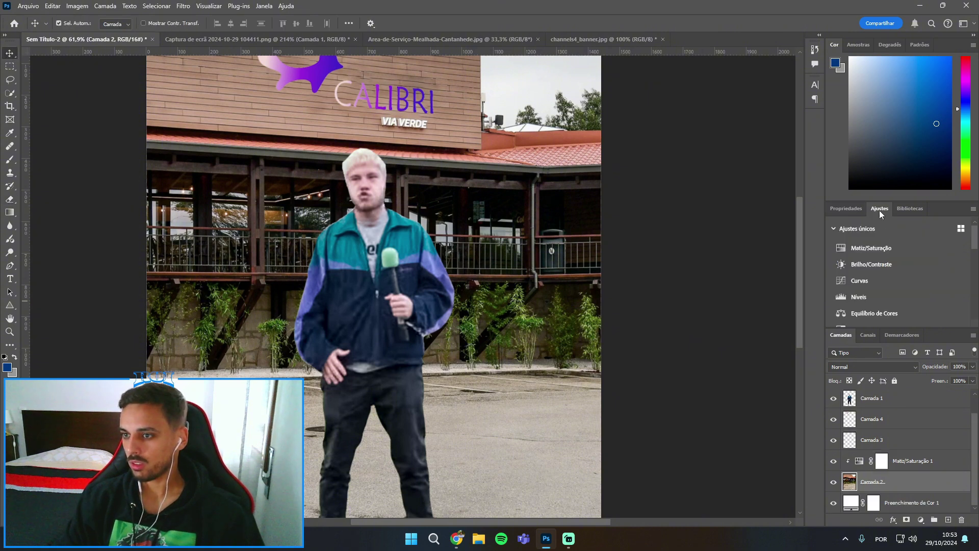
Add an Exposure adjustment clipped to the man and lower it to about -2.66
scroll(878, 270, down, 3)
click(873, 295)
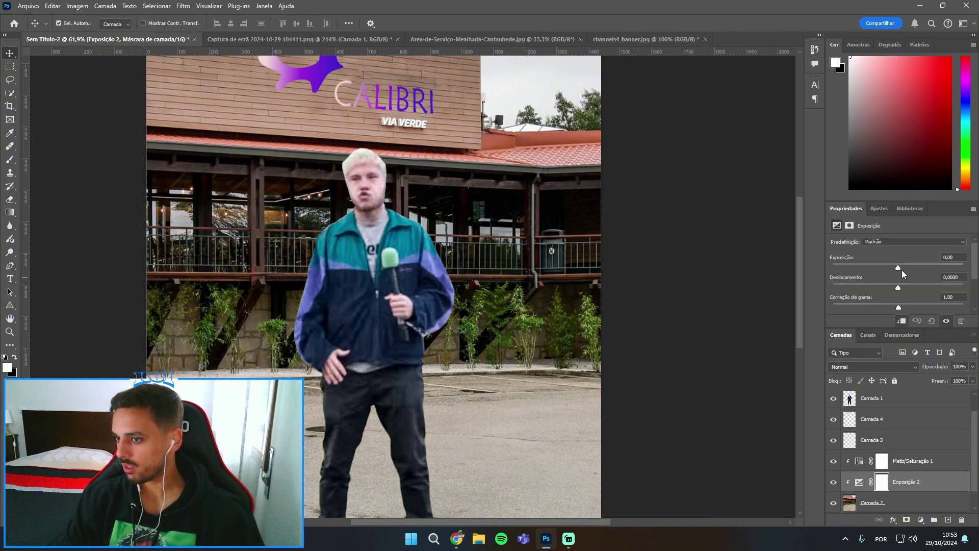
drag(900, 271, 886, 270)
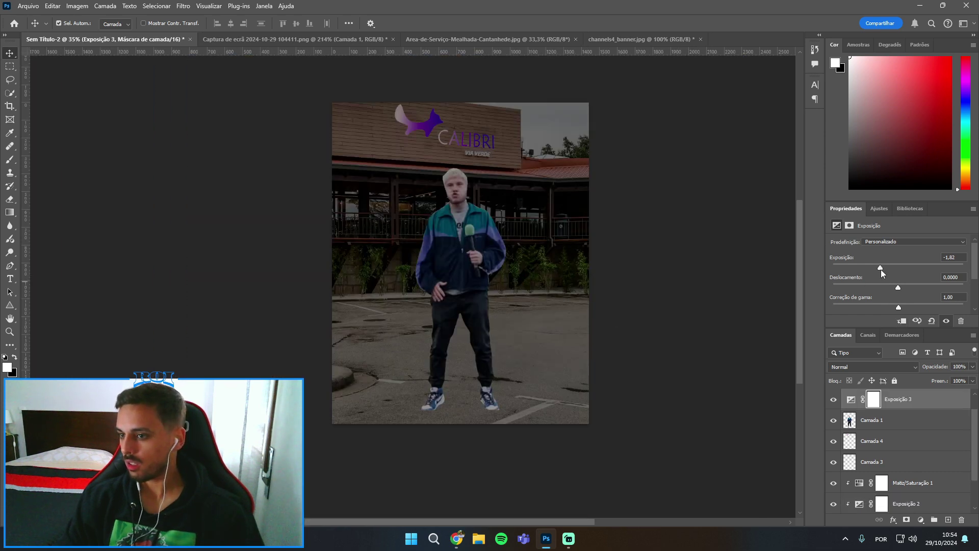
drag(881, 269, 877, 270)
alt+click(918, 410)
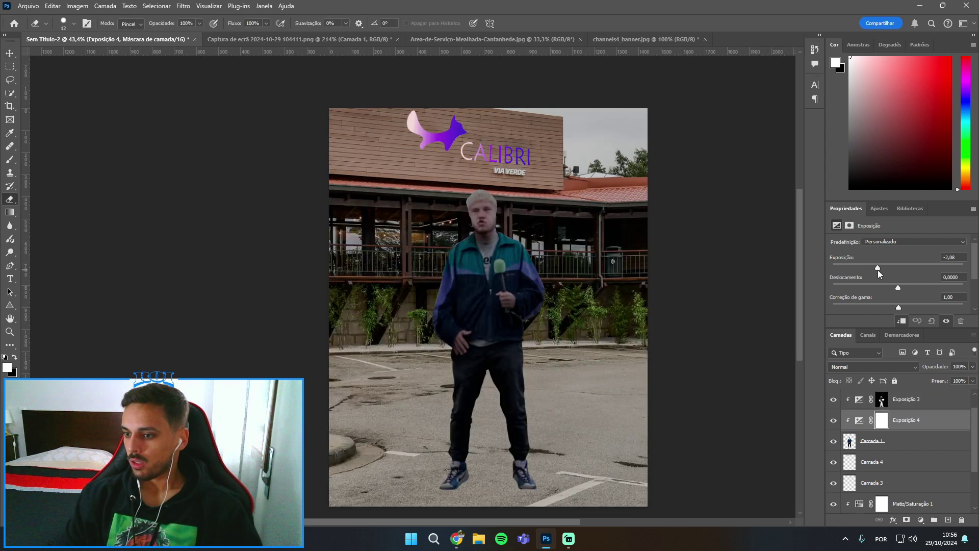
drag(877, 271, 921, 270)
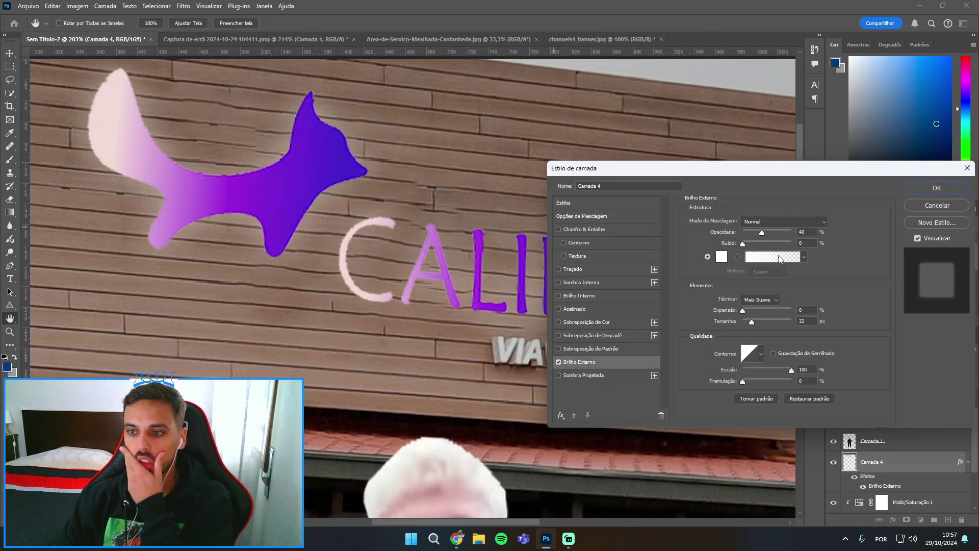
Sample purple from the fox logo as the CALIBRI Outer Glow colour
click(721, 256)
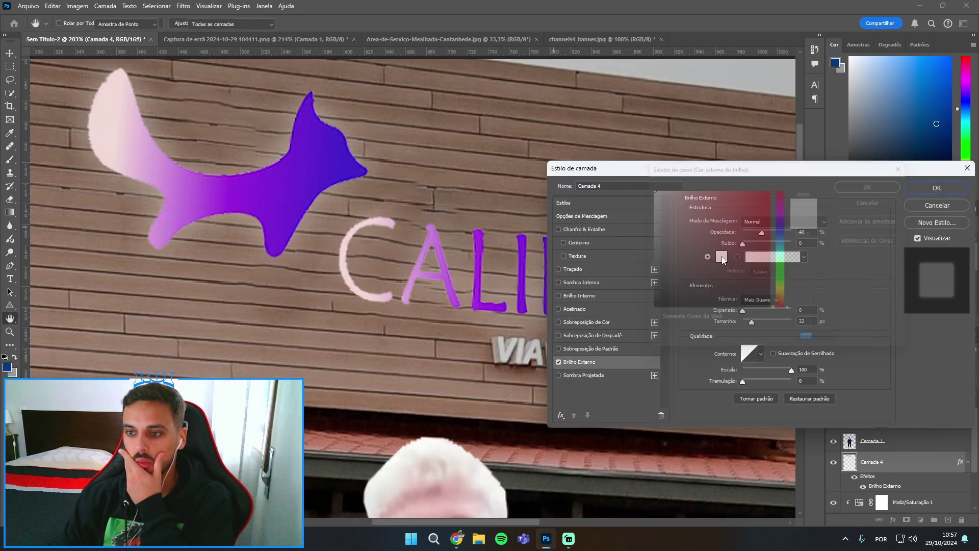
click(208, 191)
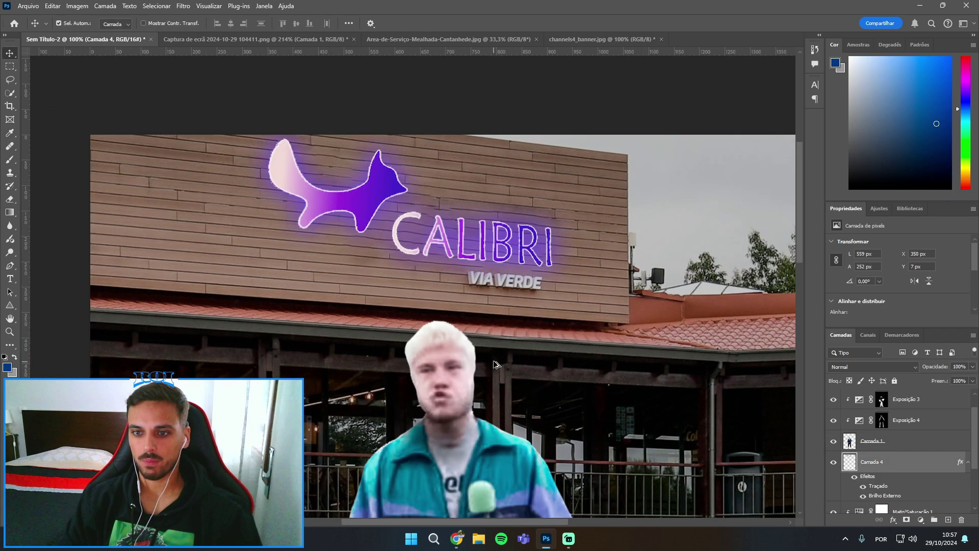
scroll(482, 335, down, 5)
Add an Exposure adjustment to the building photo layer and set it to -1.98
scroll(483, 336, down, 2)
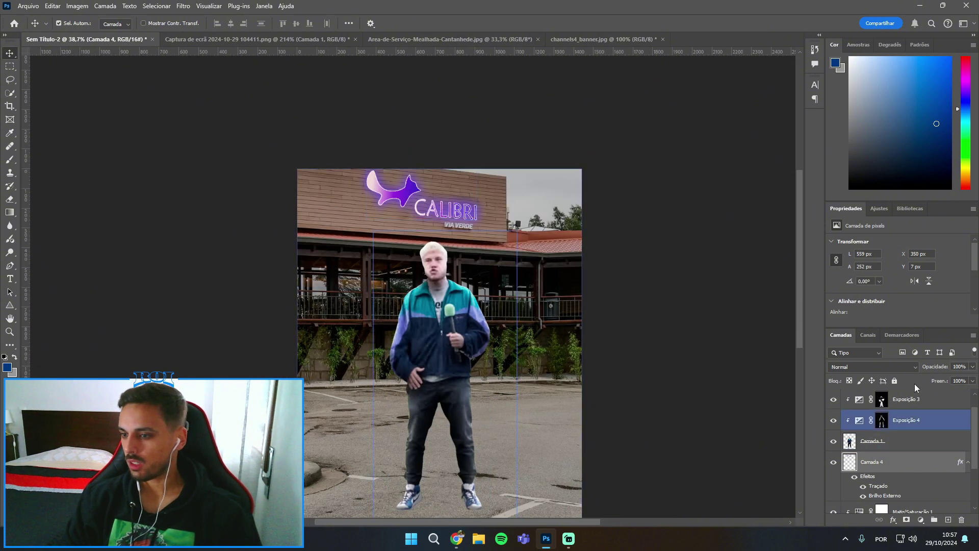
scroll(914, 433, down, 3)
click(872, 481)
click(877, 206)
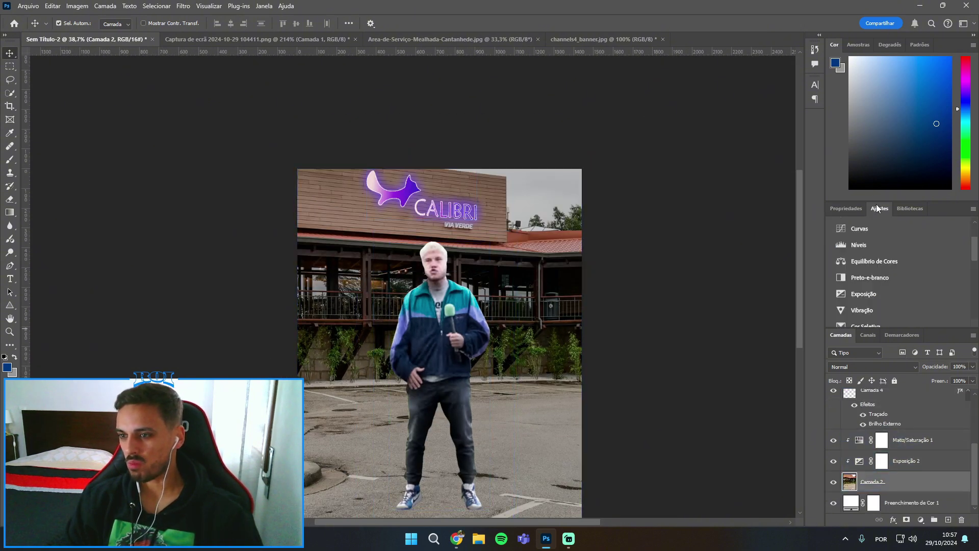
click(870, 295)
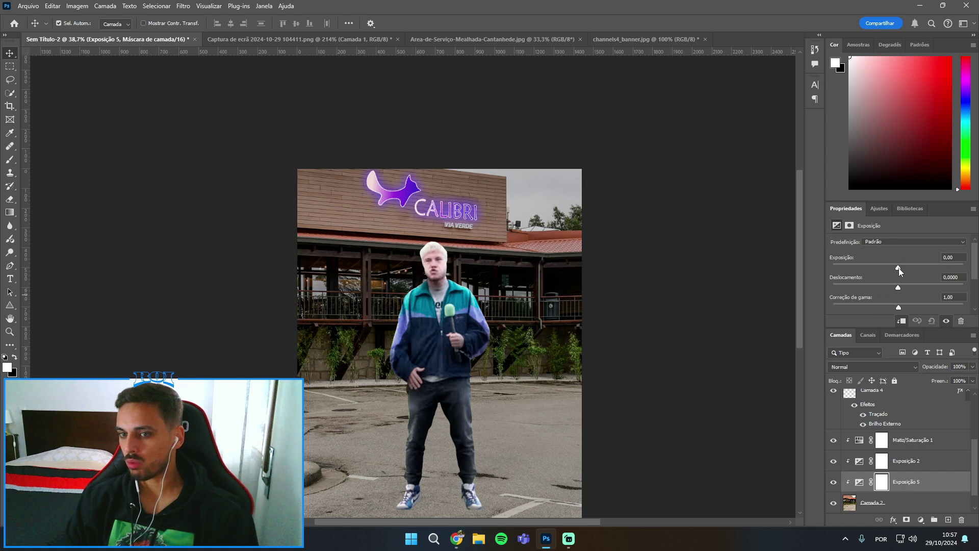
drag(899, 268, 879, 269)
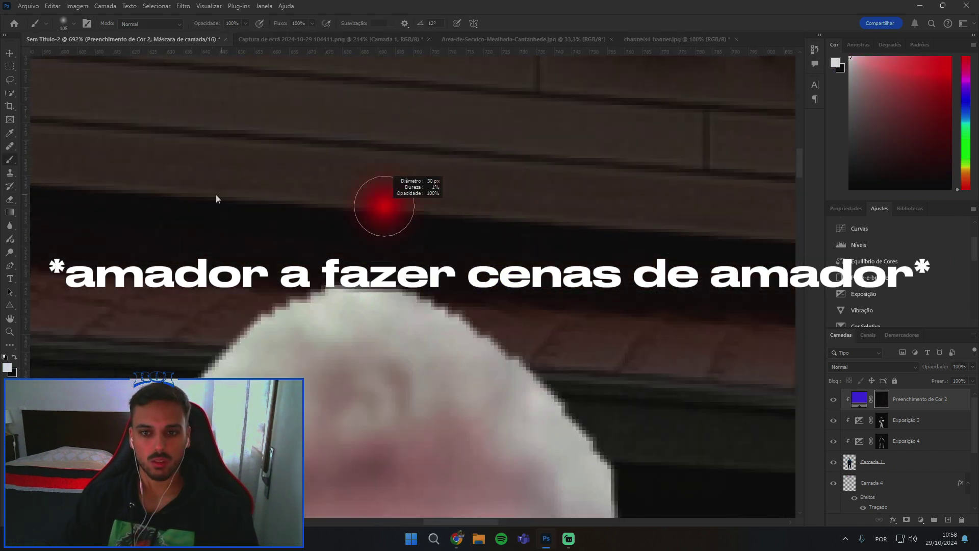
Paint blue-purple rim light along the man's head, right shoulder and left neck
mouse_move(326, 291)
mouse_down()
mouse_move(459, 326)
mouse_move(569, 407)
mouse_up()
scroll(305, 229, down, 3)
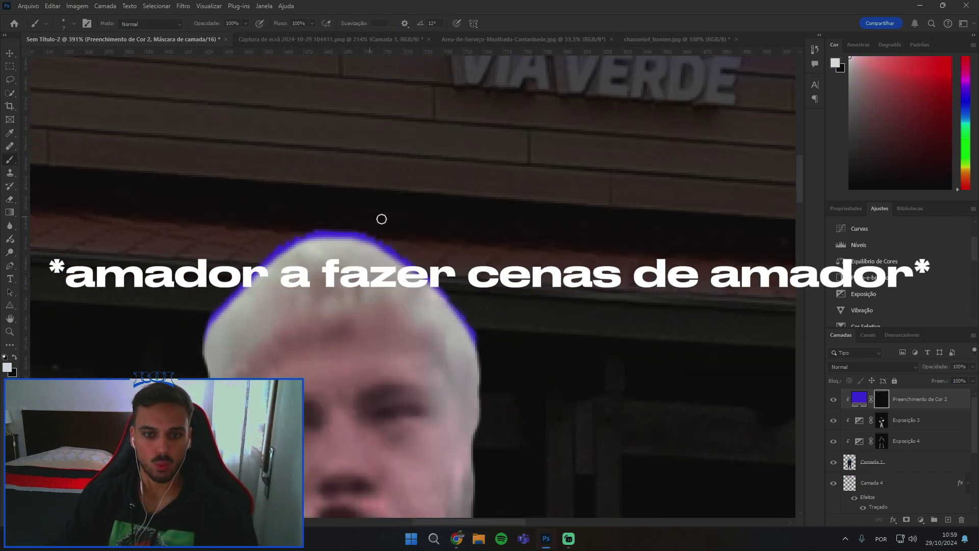
scroll(381, 219, down, 5)
mouse_move(355, 306)
mouse_down()
mouse_move(382, 341)
mouse_move(545, 425)
mouse_up()
scroll(544, 425, down, 2)
drag(545, 352, 732, 435)
scroll(612, 357, down, 3)
scroll(459, 255, up, 3)
drag(472, 246, 440, 281)
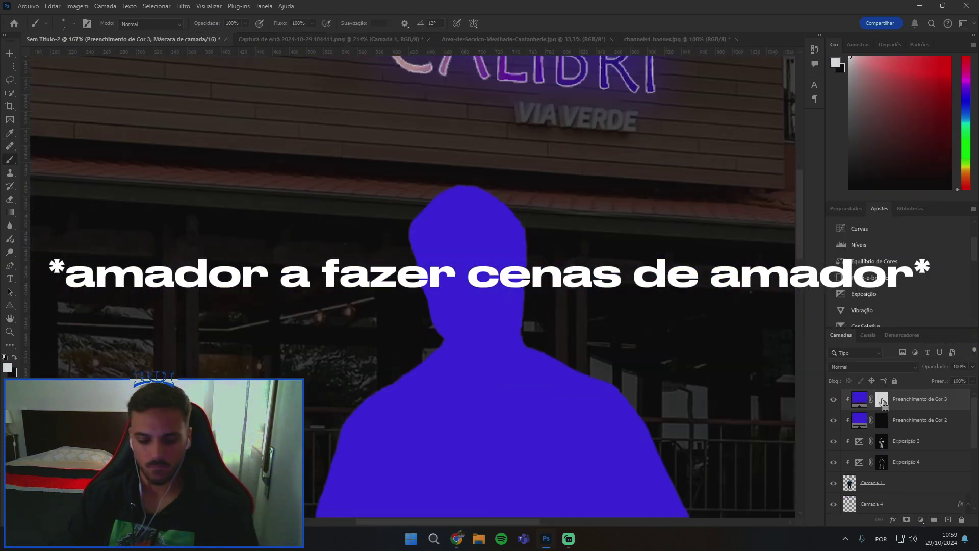
Set the colour fill to Divisão blend mode, invert its mask, and use 39% brush opacity
click(860, 399)
click(874, 366)
click(881, 399)
key(ctrl+i)
click(245, 24)
click(217, 35)
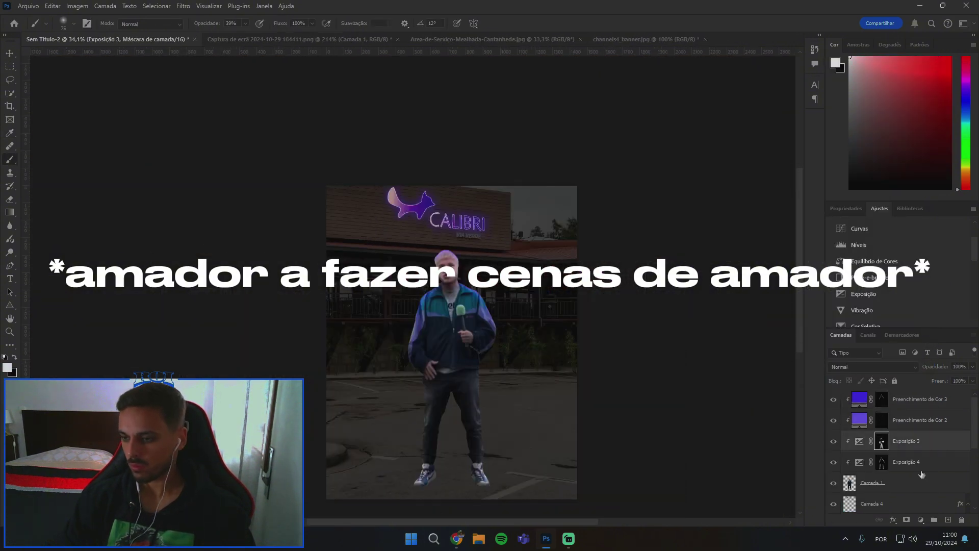
scroll(913, 459, down, 3)
click(898, 440)
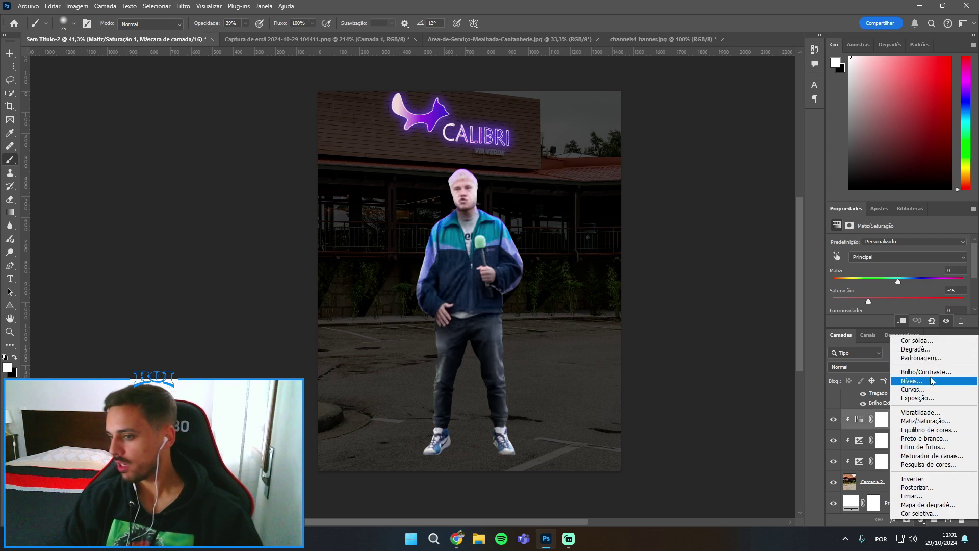
Add a new empty smoke layer and browse the brush library for smoke brushes
click(858, 526)
click(948, 520)
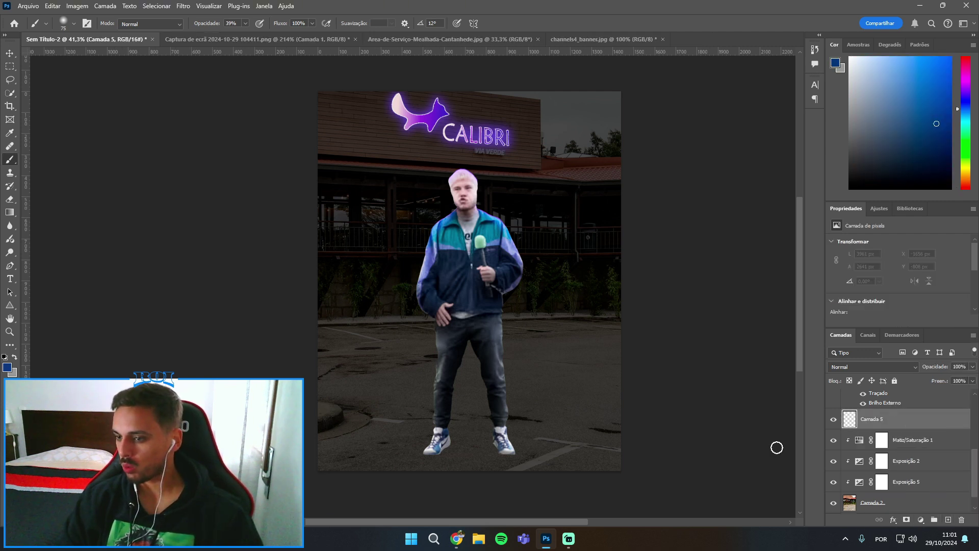
click(87, 24)
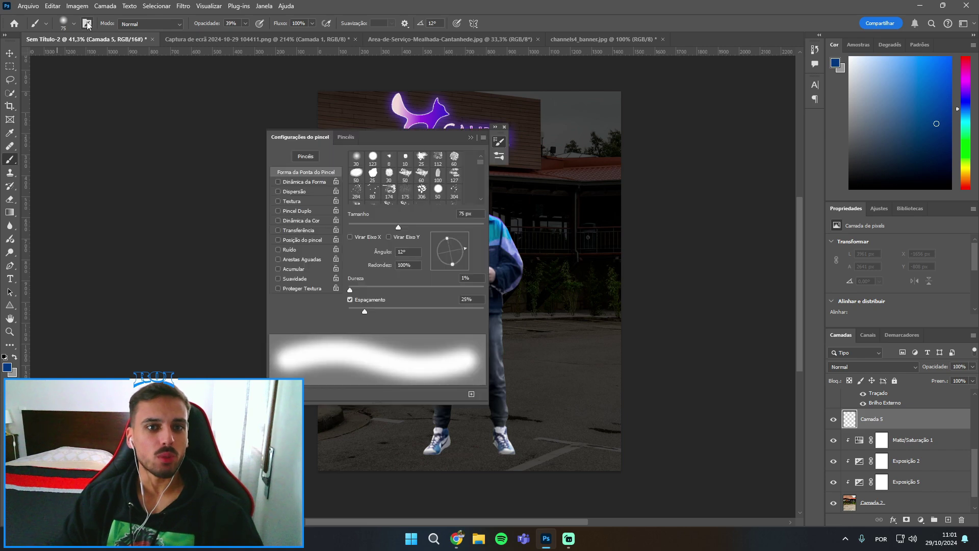
click(346, 138)
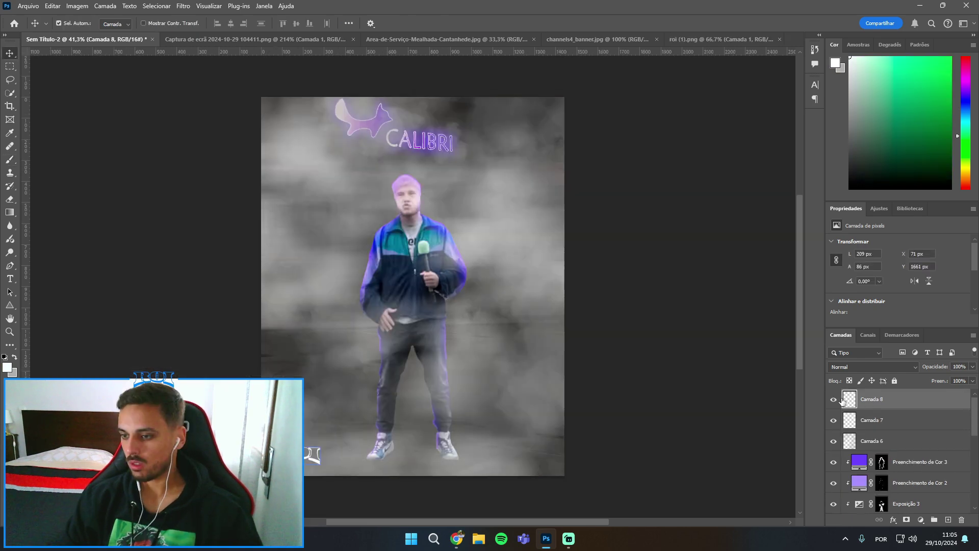
scroll(837, 413, down, 5)
scroll(417, 462, up, 9)
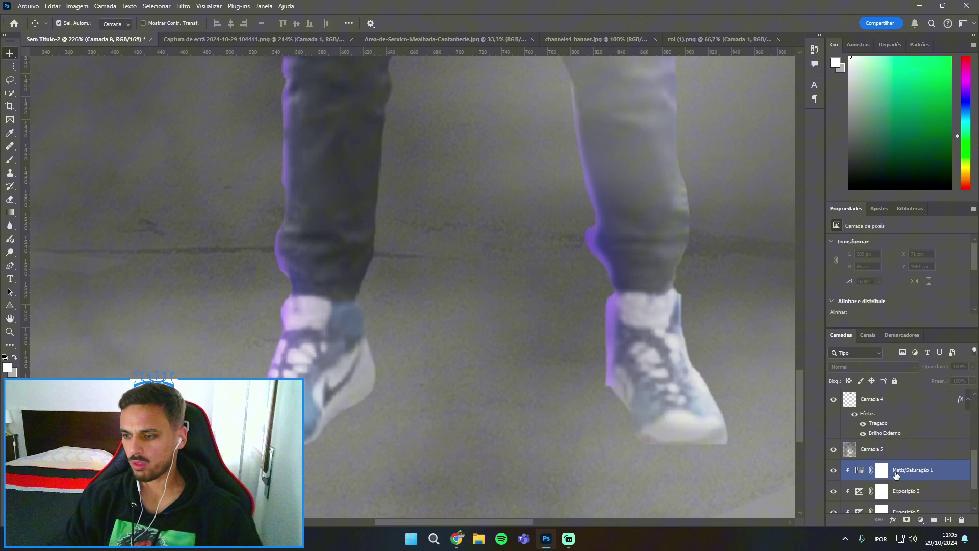
scroll(896, 475, down, 2)
Change the colour fill layer to black and select its mask
click(906, 485)
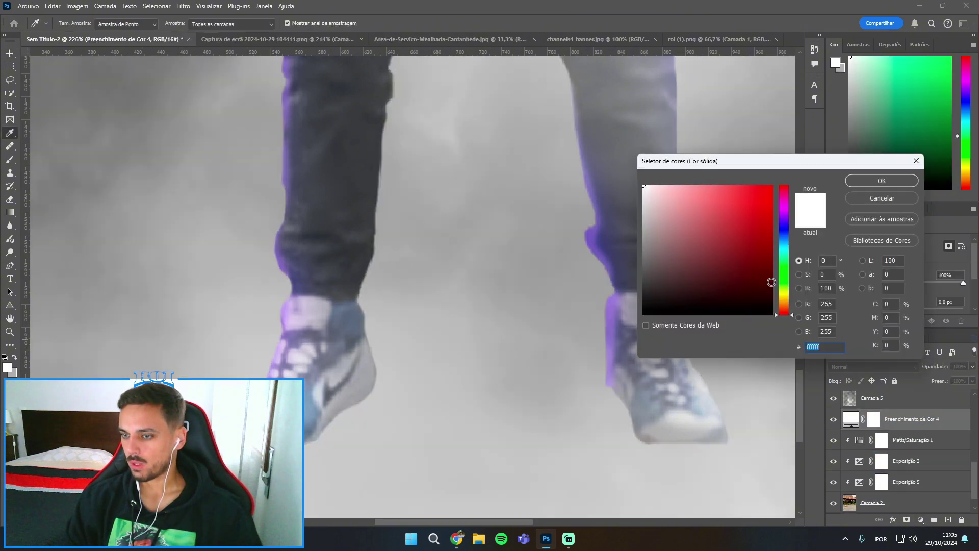
drag(771, 282, 602, 347)
click(860, 181)
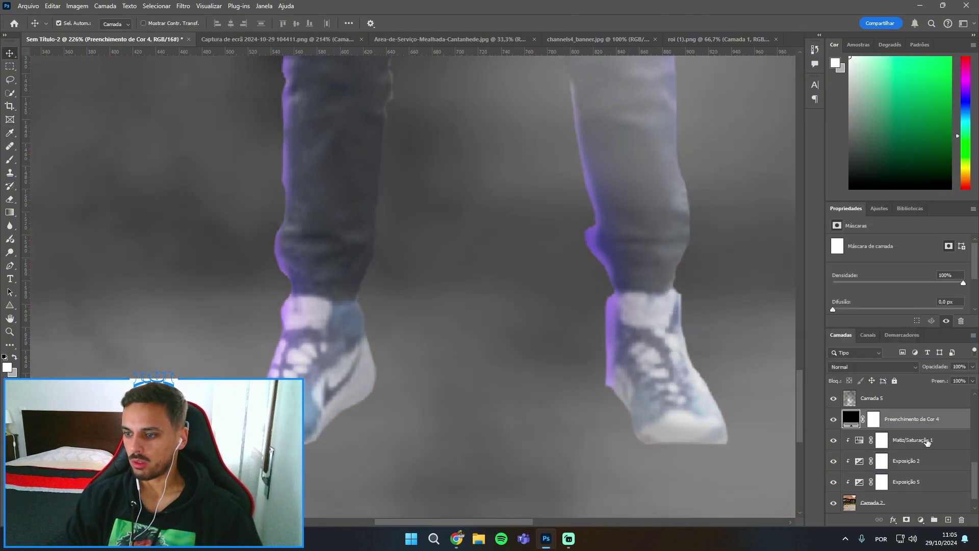
click(873, 420)
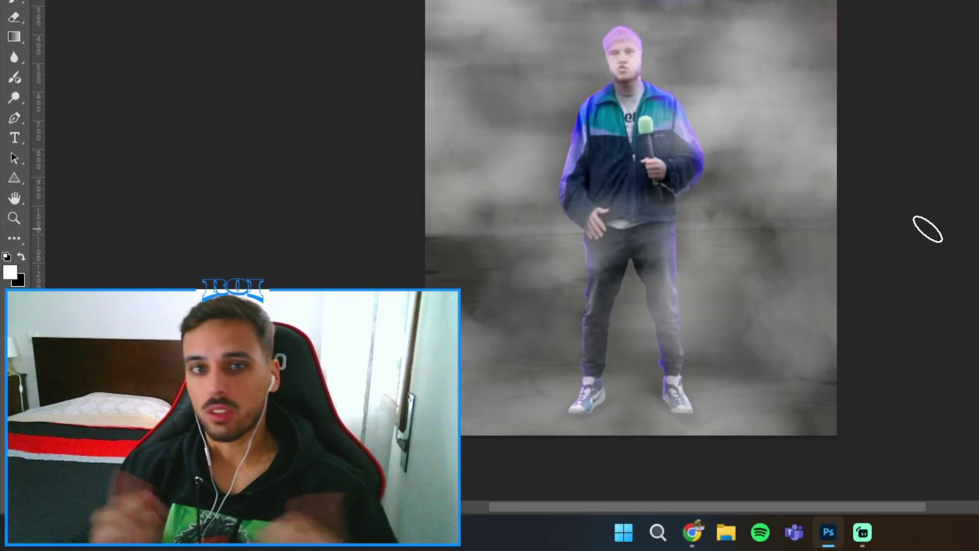